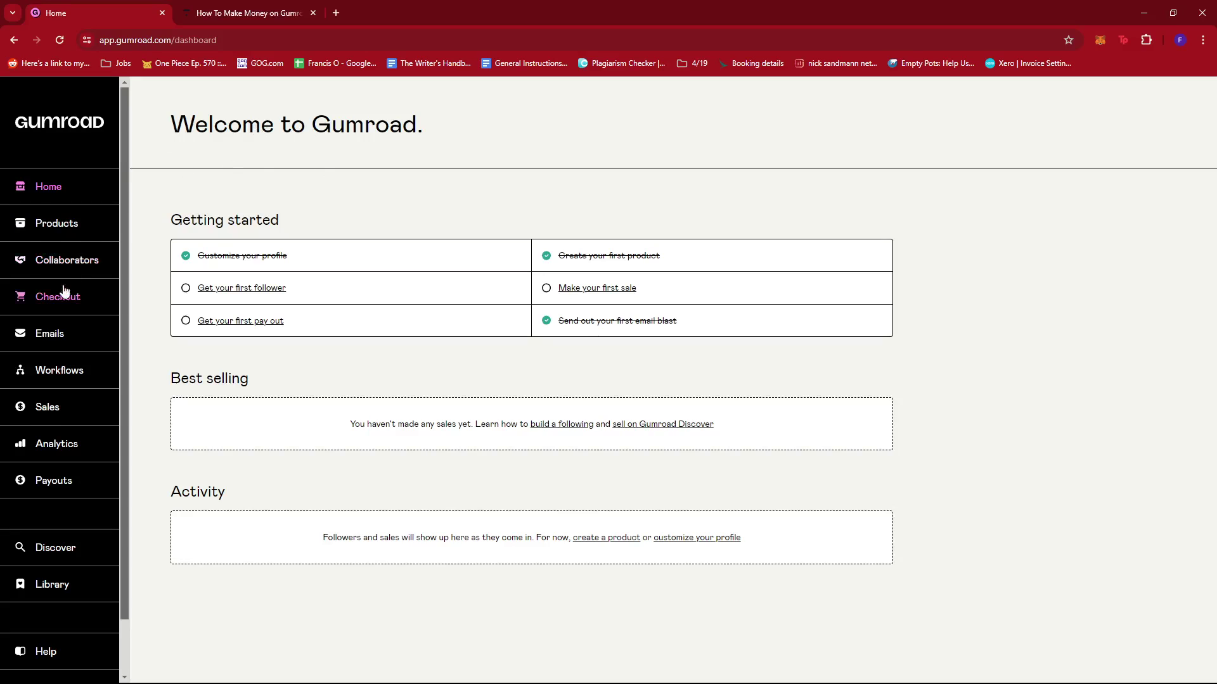
Step: Scroll through the Facebook, Google, X, Stripe and email sign-up options on the signup page
scroll(59, 294, "down", 2)
scroll(55, 202, "up", 2)
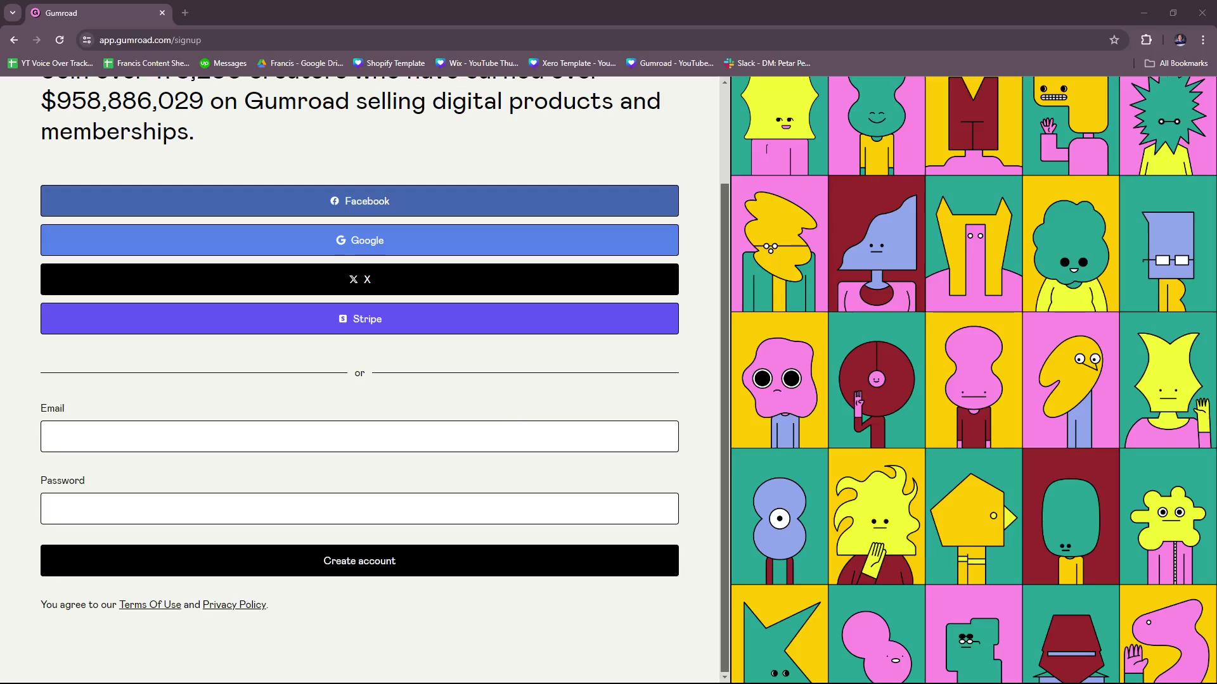
scroll(685, 320, "up", 2)
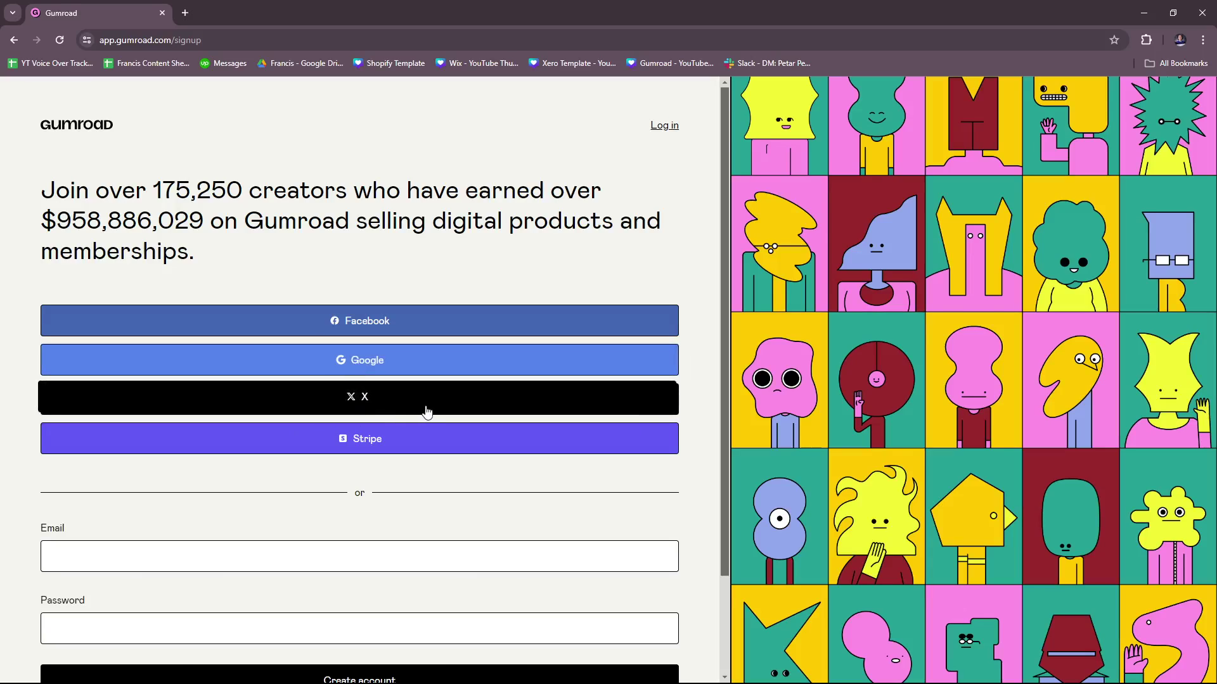
scroll(398, 449, "down", 2)
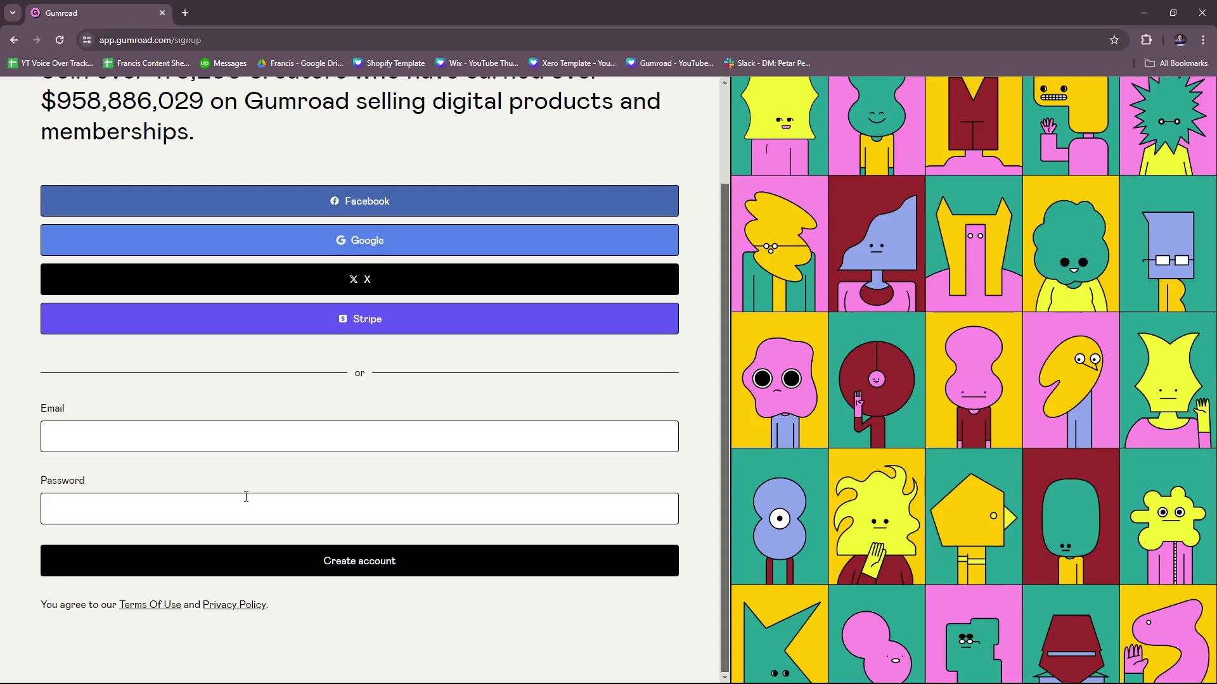
scroll(246, 497, "up", 2)
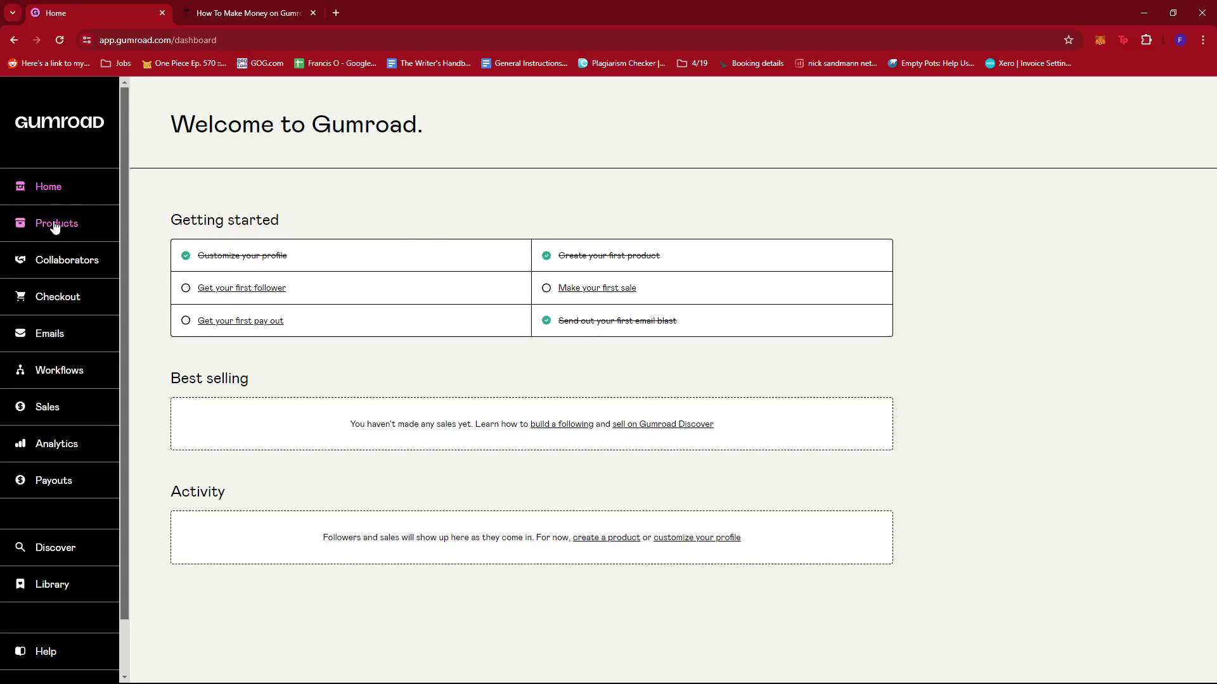
Step: Open the Products list and scroll through the seven published products priced $15 to $100
left_click(76, 234)
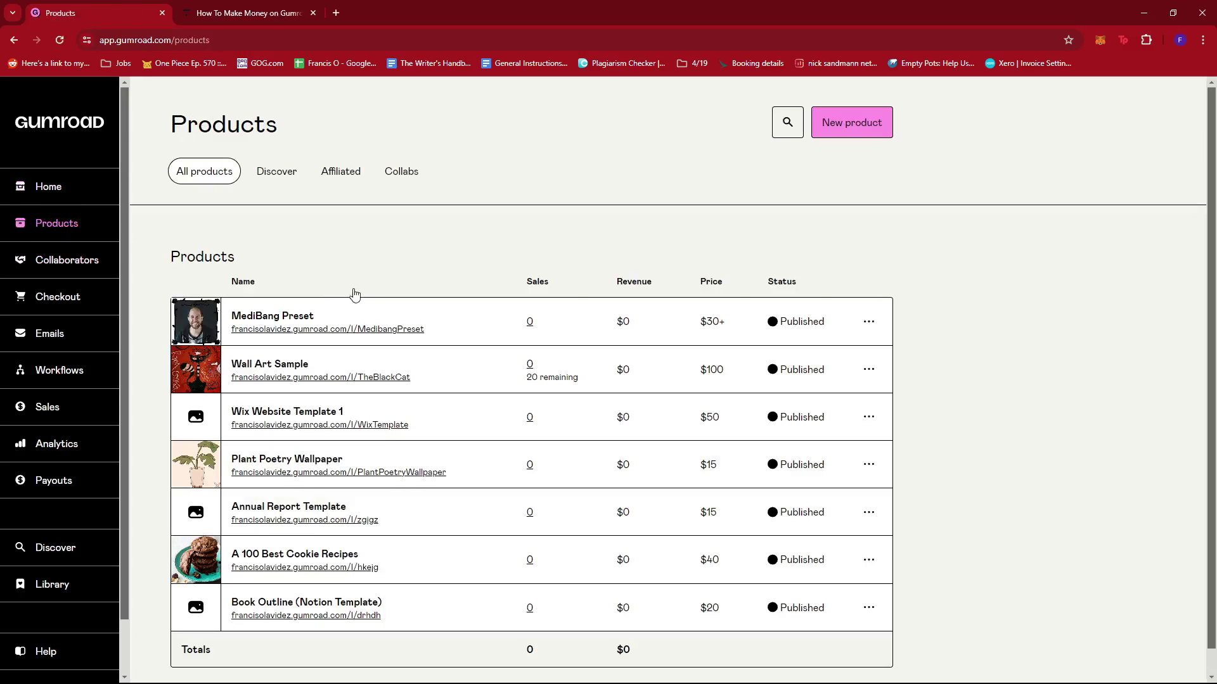
scroll(375, 286, "down", 1)
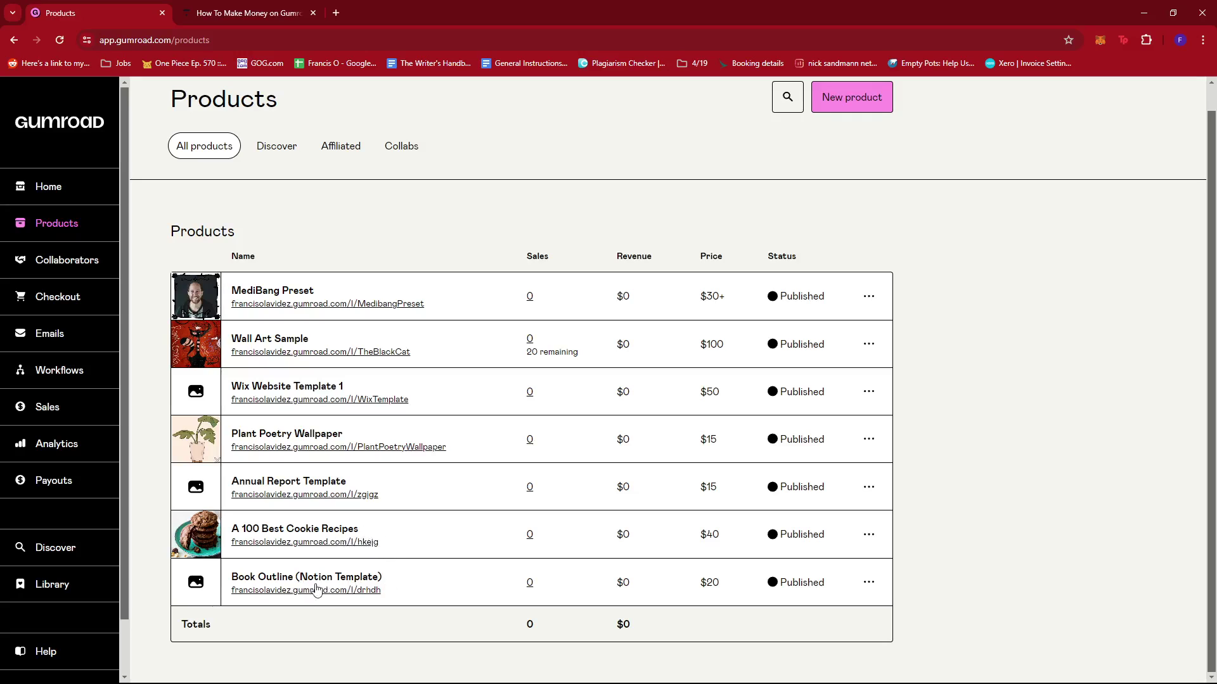
scroll(317, 590, "up", 1)
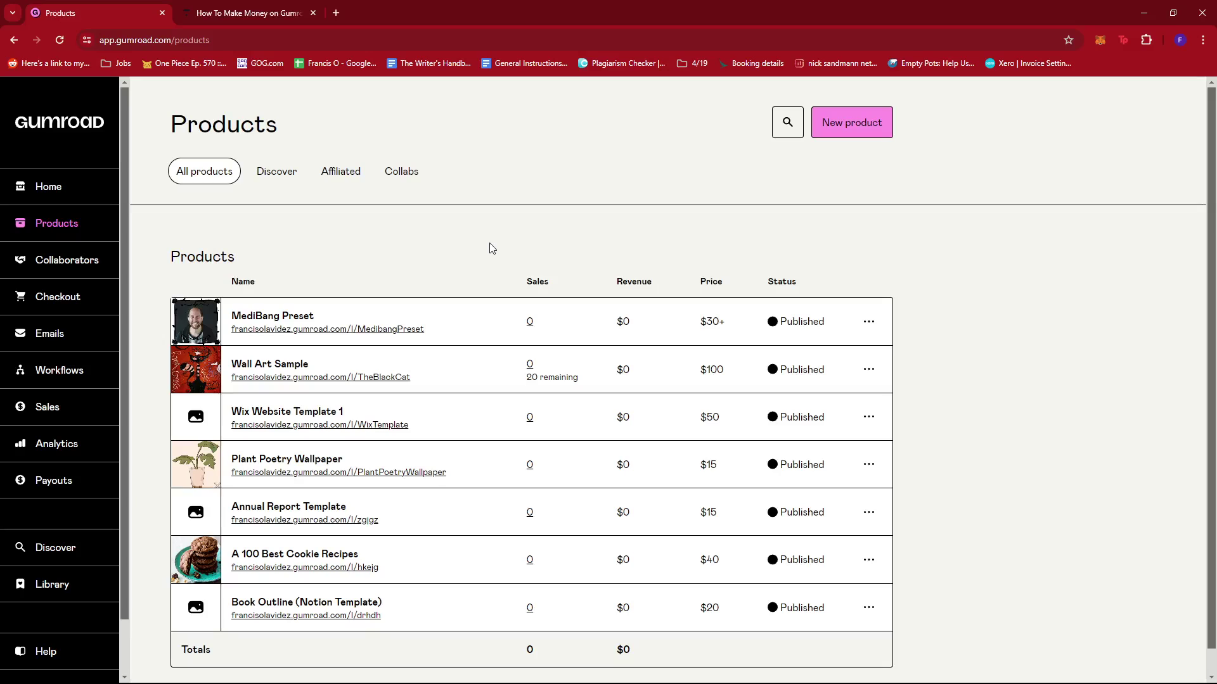
Step: Start a new product and try the Membership, Physical good, Course and E-book type cards
left_click(854, 129)
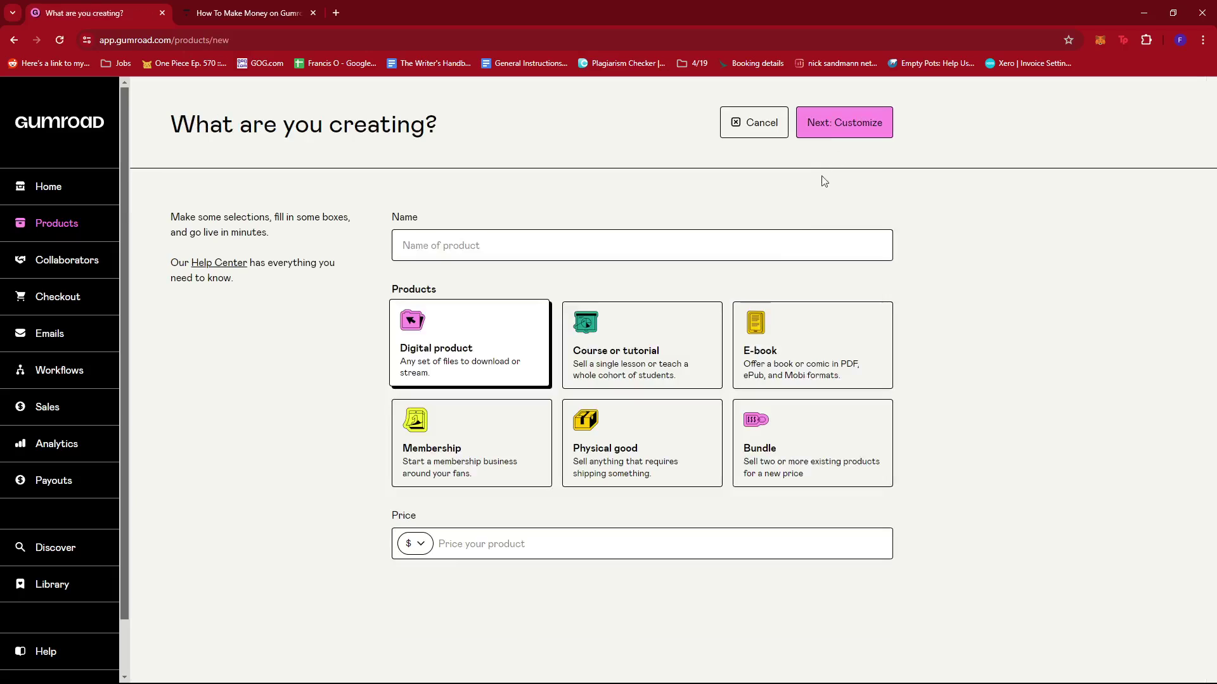
left_click(479, 241)
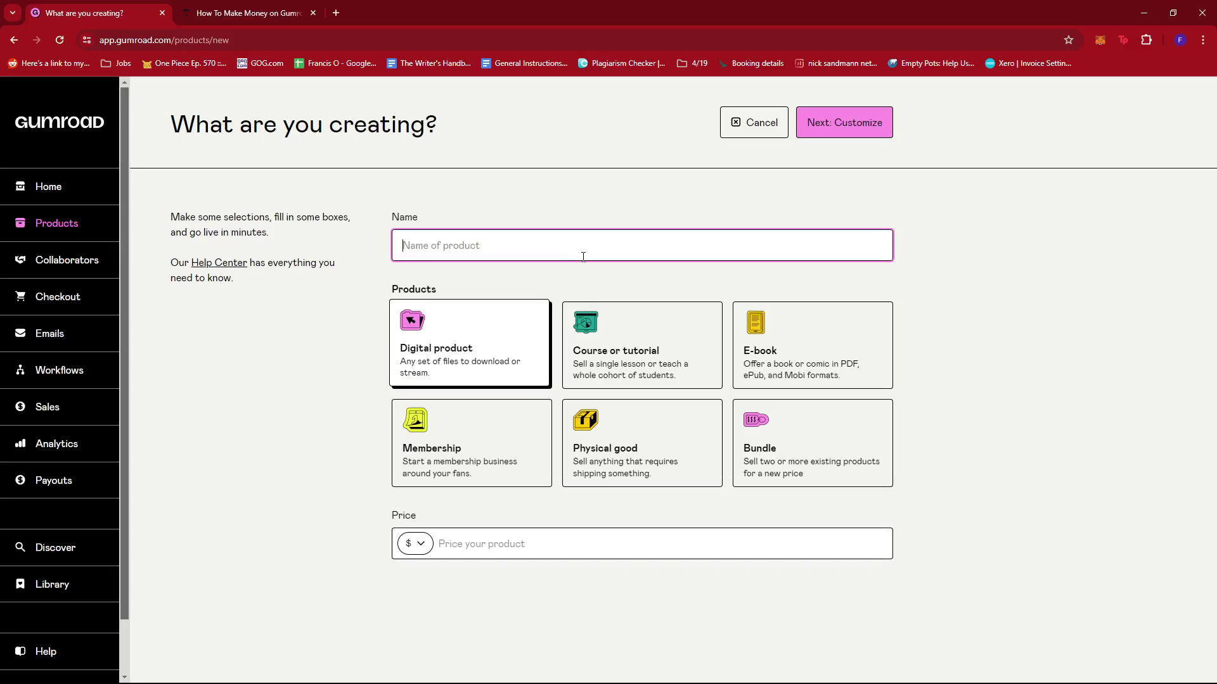
left_click(501, 451)
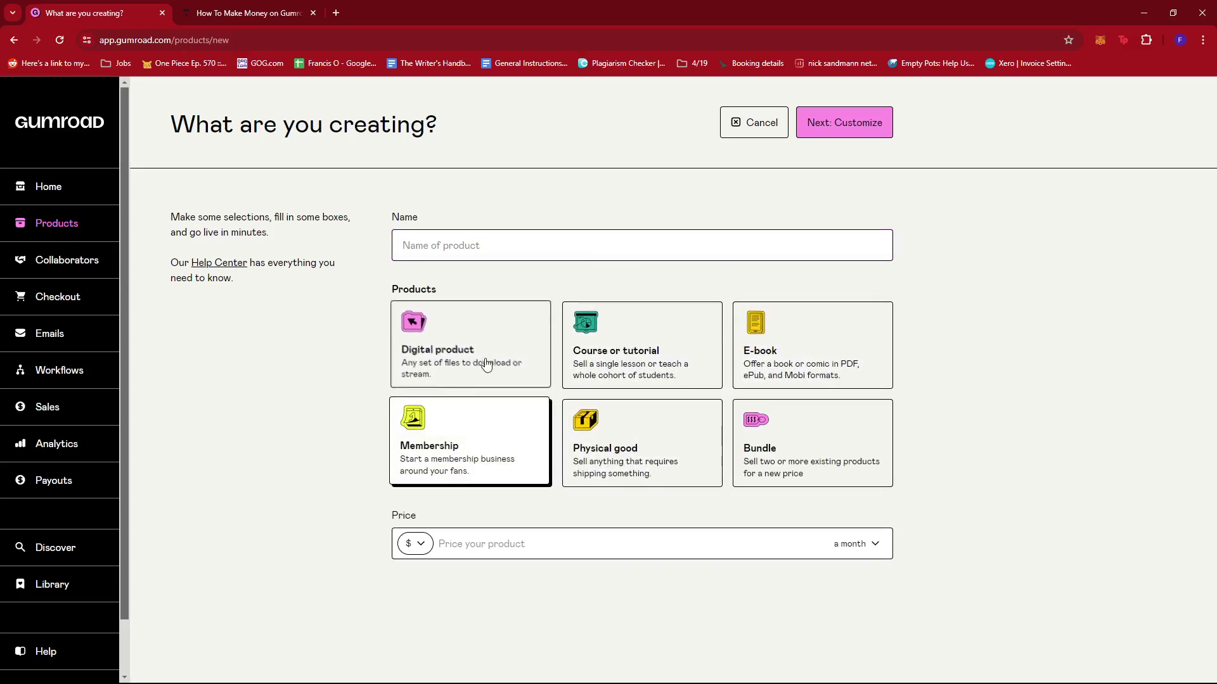
left_click(637, 348)
left_click(646, 443)
left_click(520, 324)
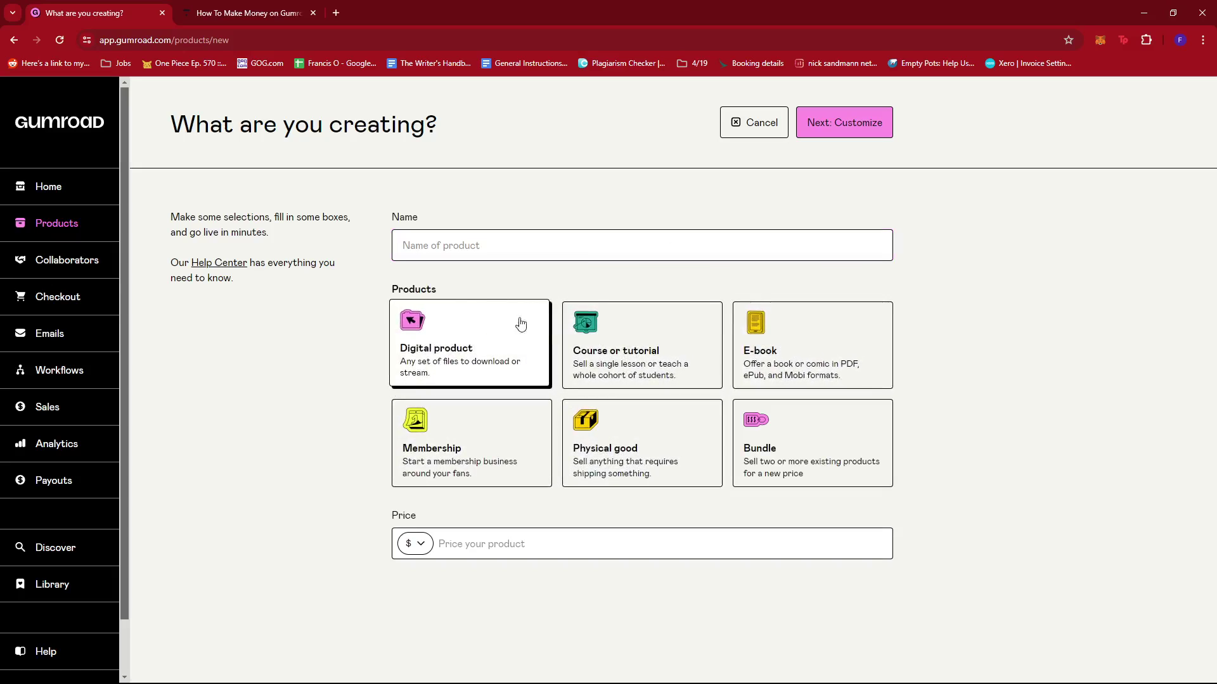
left_click(627, 352)
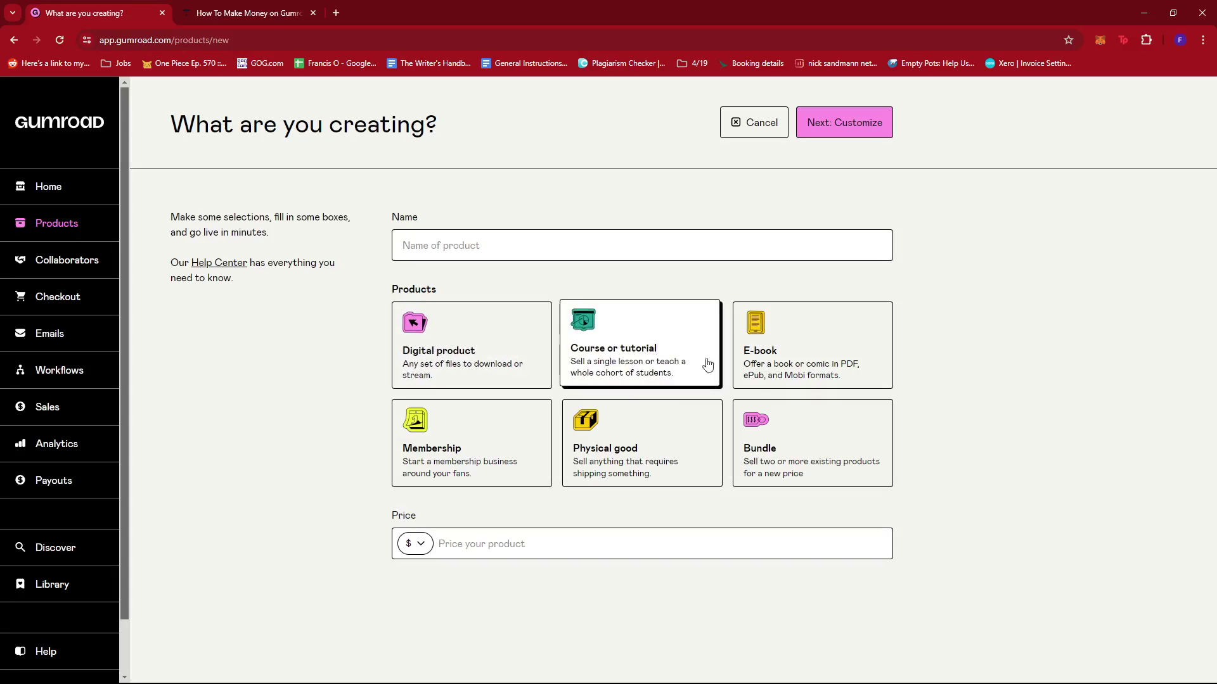
left_click(804, 348)
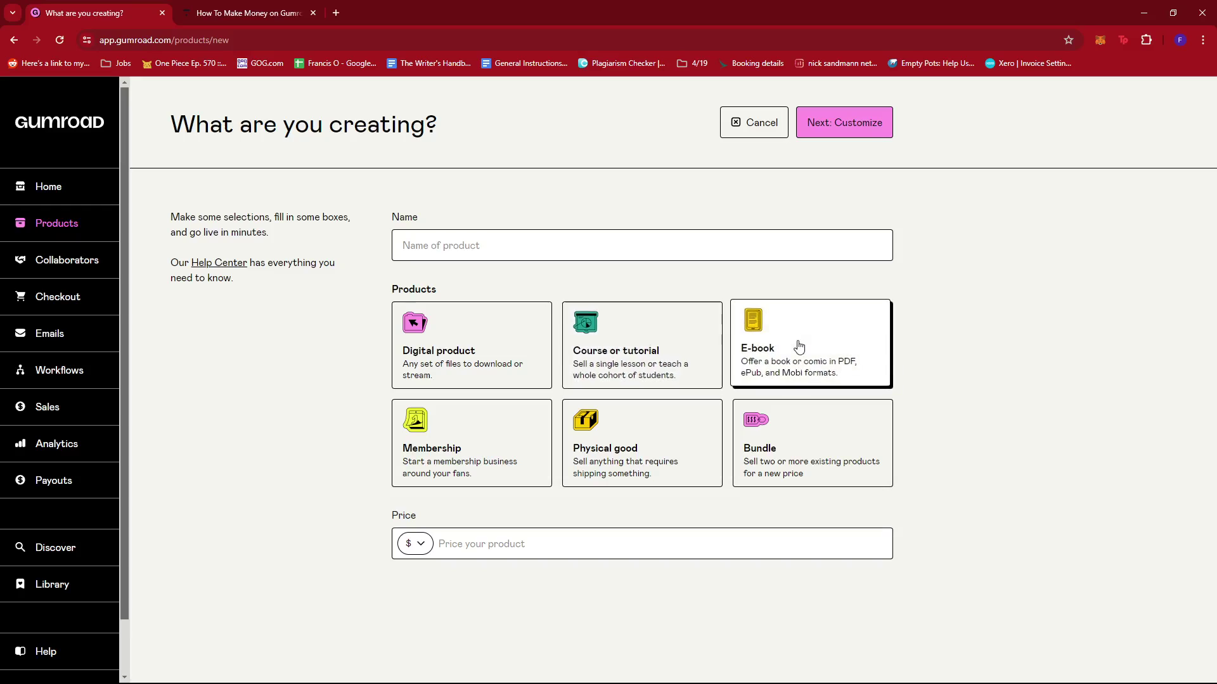
left_click(452, 444)
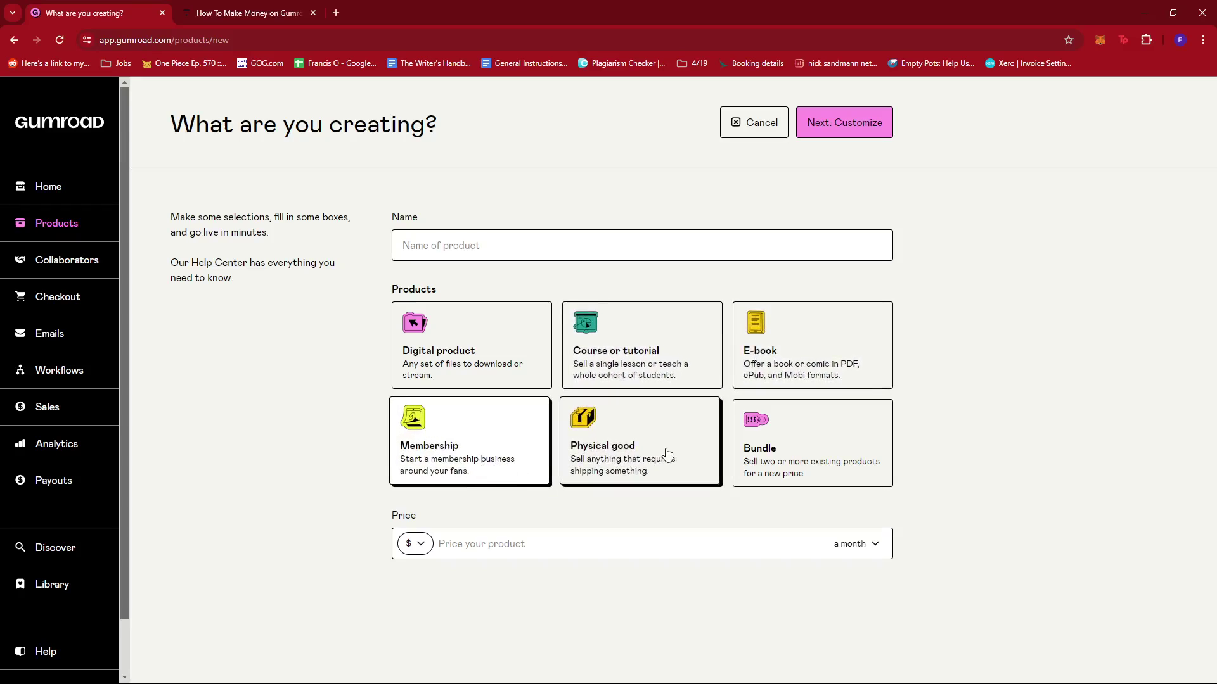
left_click(697, 355)
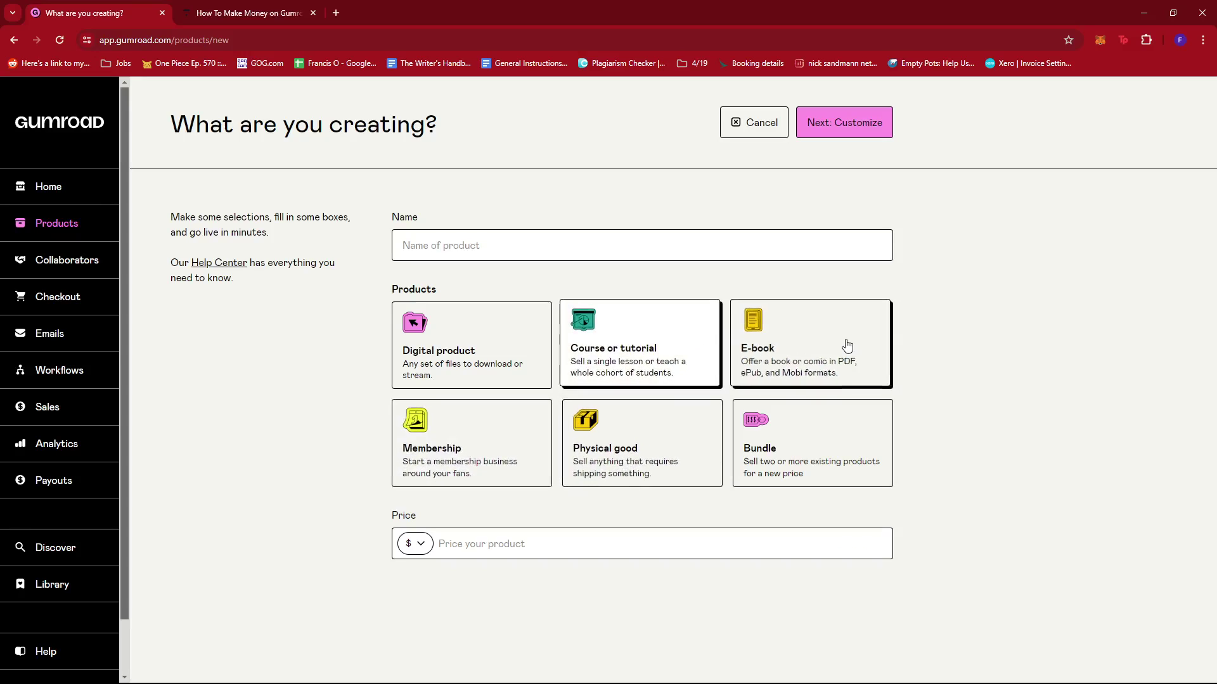
key("Left")
key("Down")
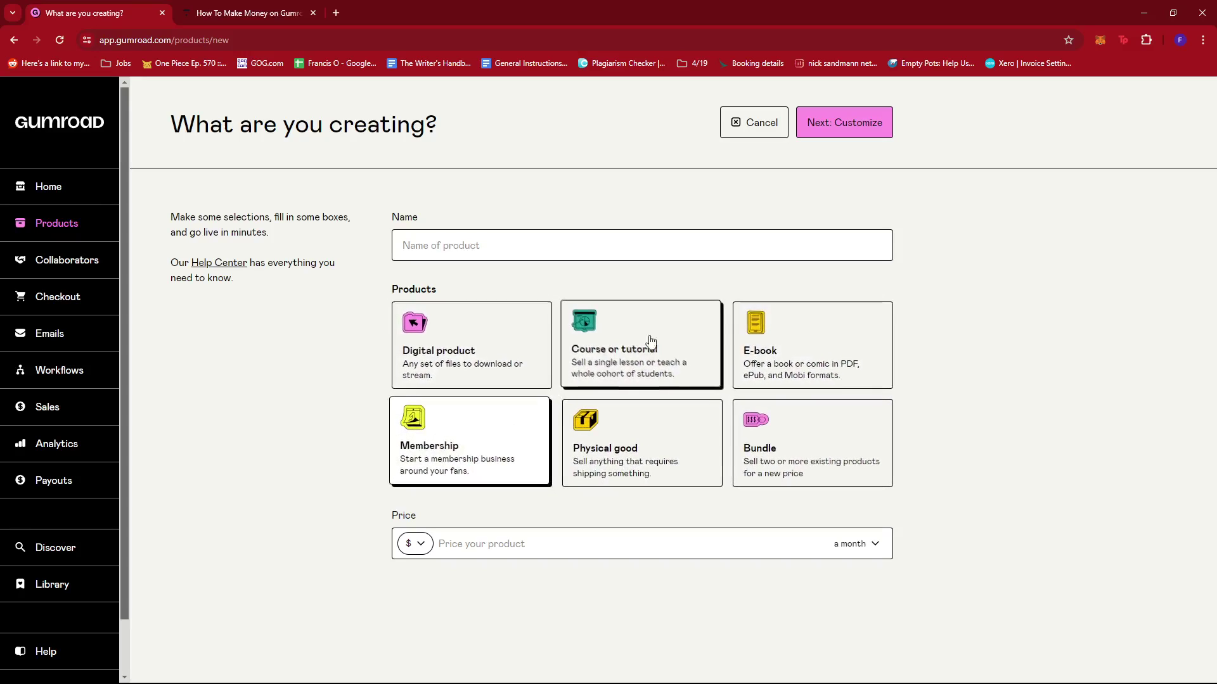
left_click(650, 342)
left_click(810, 360)
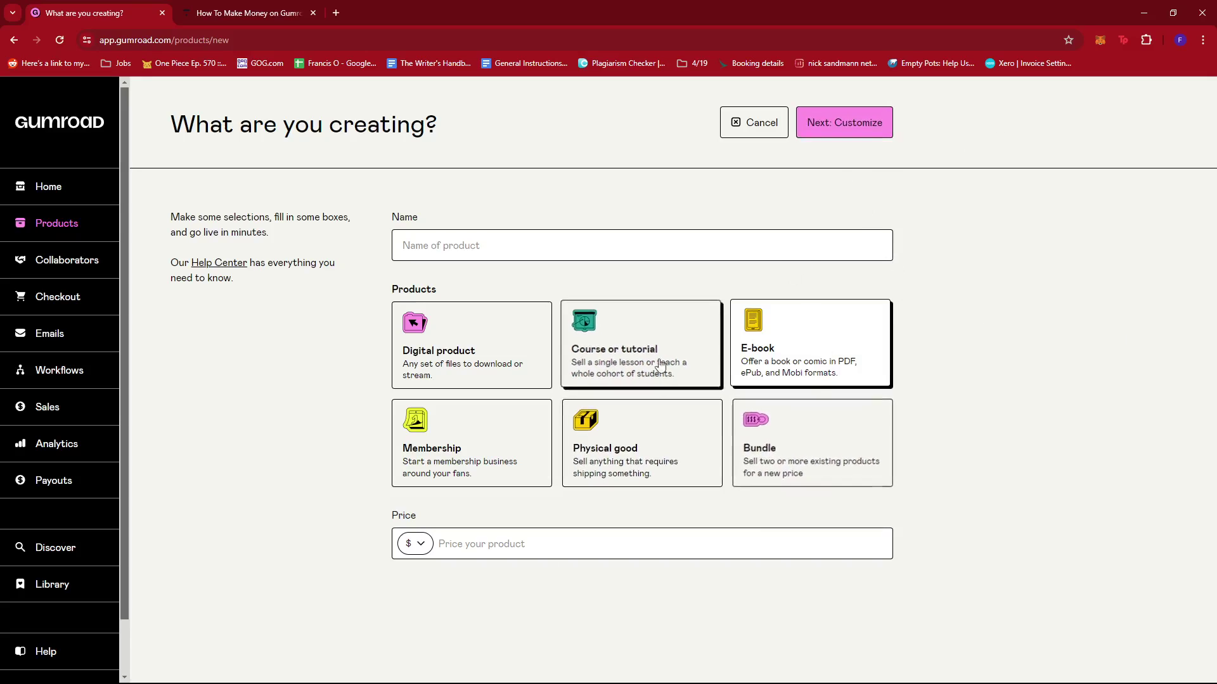
Step: Name the new product 'Product'
left_click(498, 544)
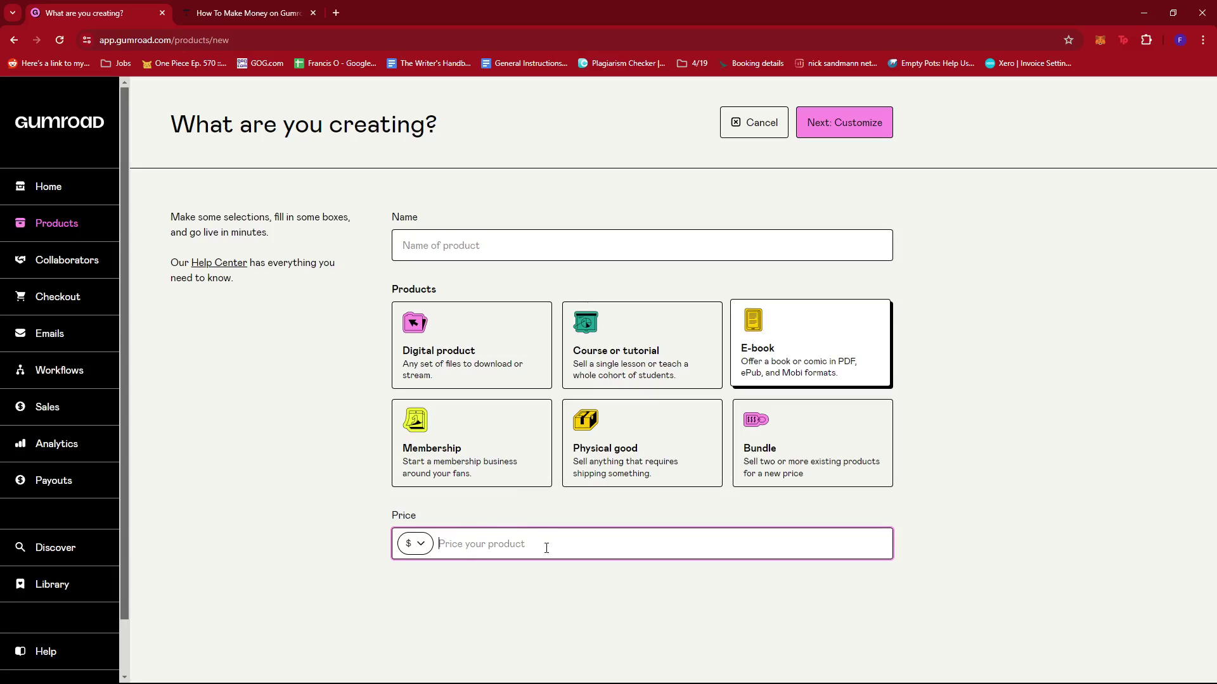
left_click(494, 245)
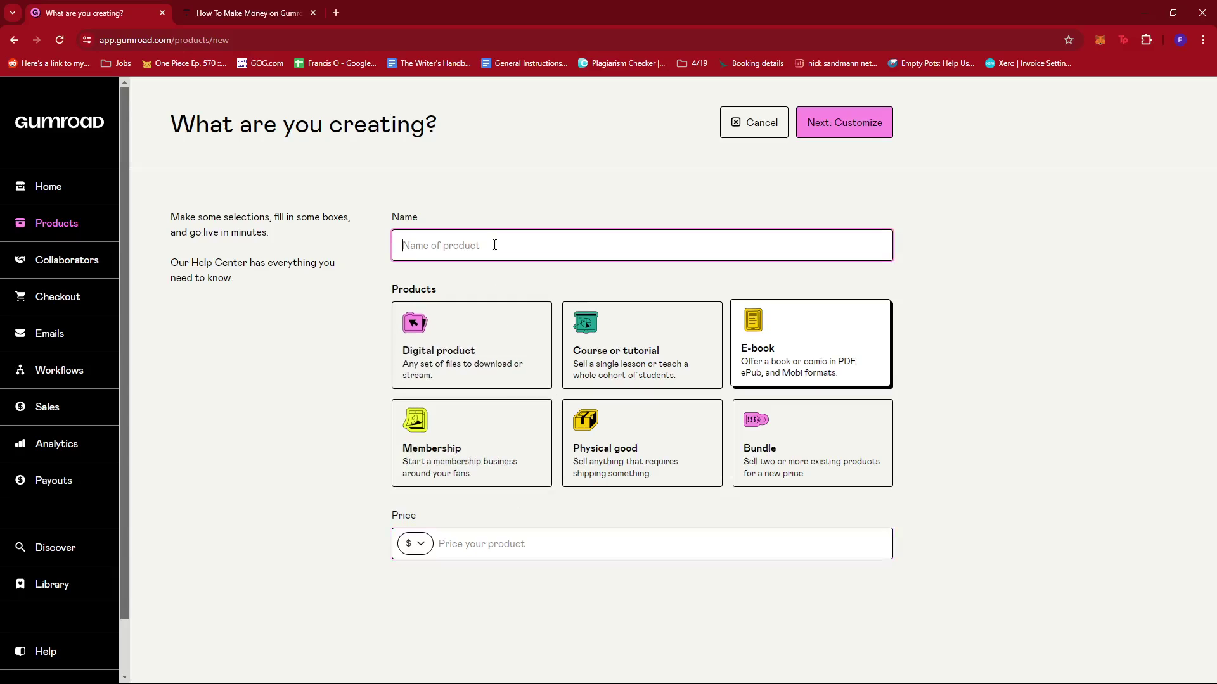
type("d")
key("BackSpace")
type("St")
key("ctrl+a")
type("Product")
Step: Price it at $10 as a Course or tutorial and create the product
left_click(551, 545)
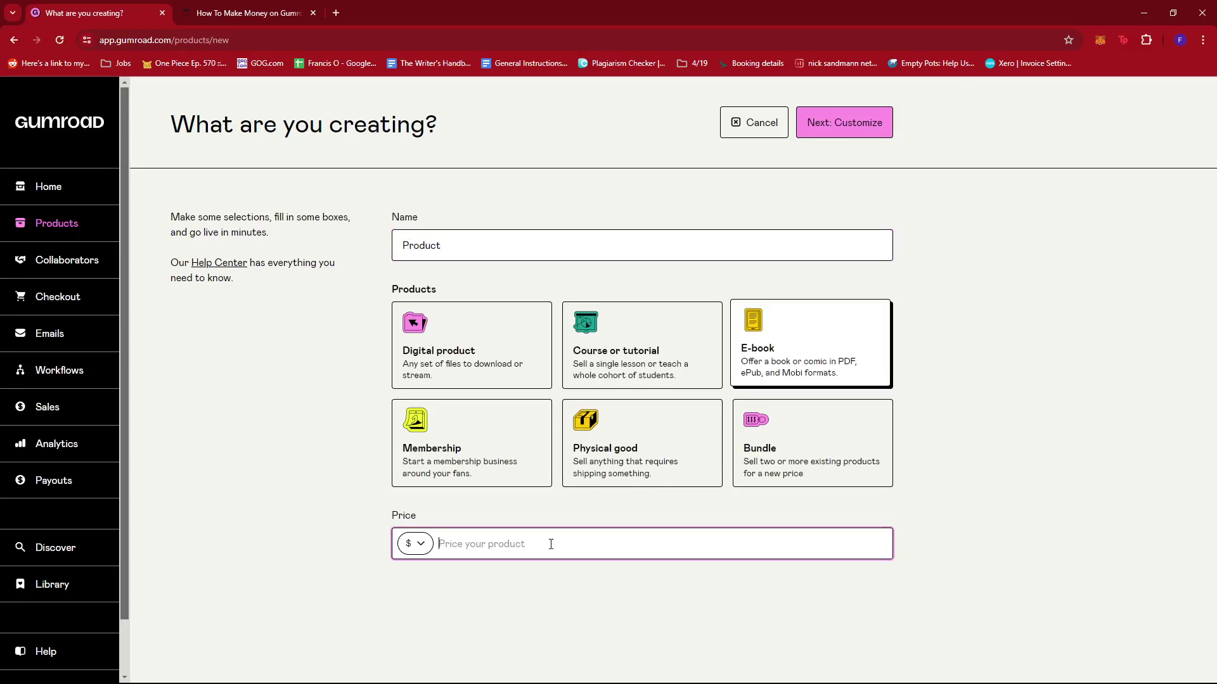
type("10")
left_click(1071, 385)
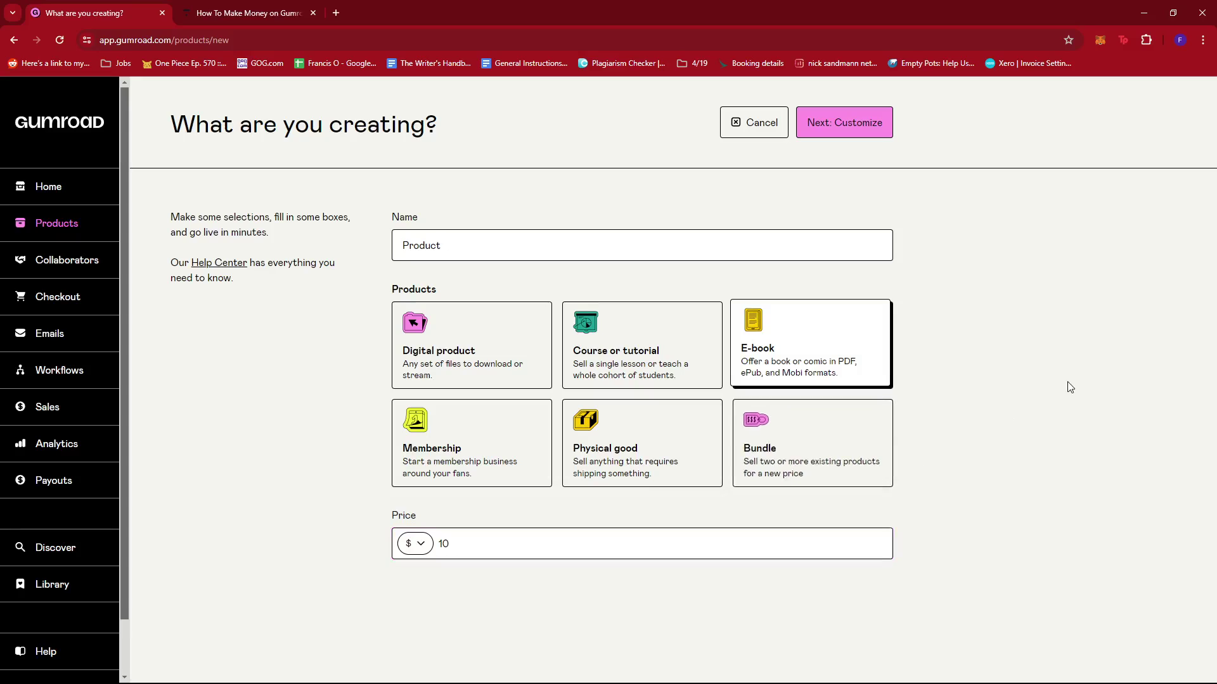
left_click(482, 374)
left_click(699, 371)
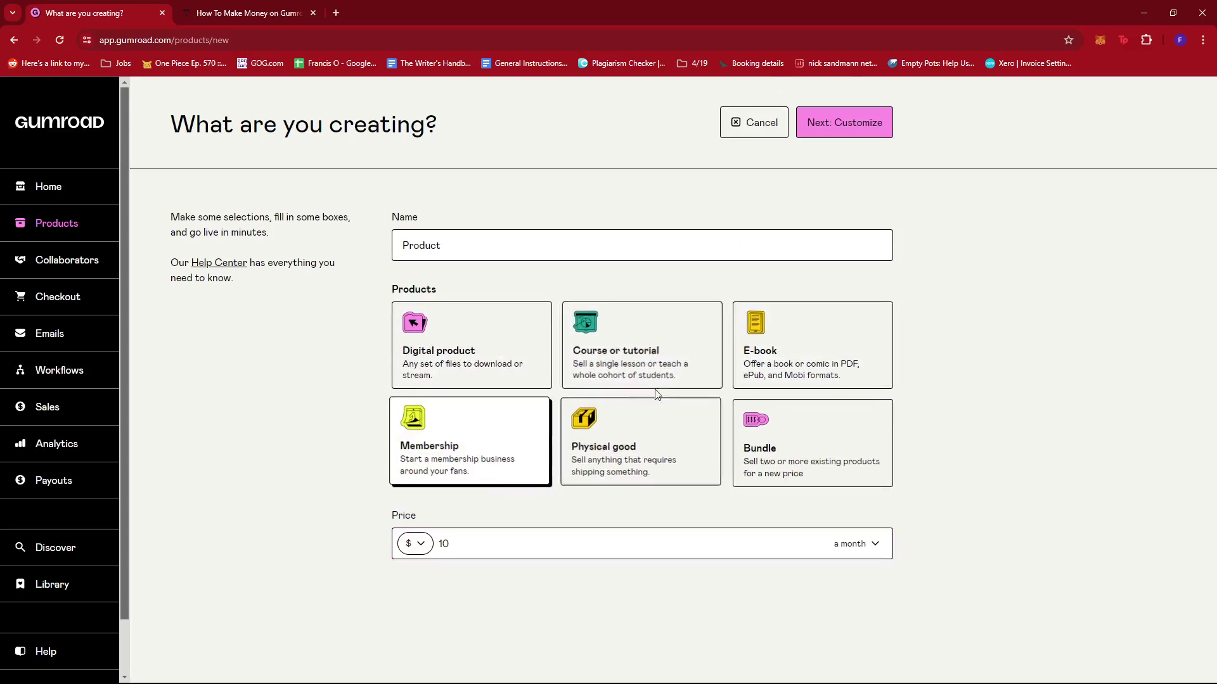
left_click(841, 123)
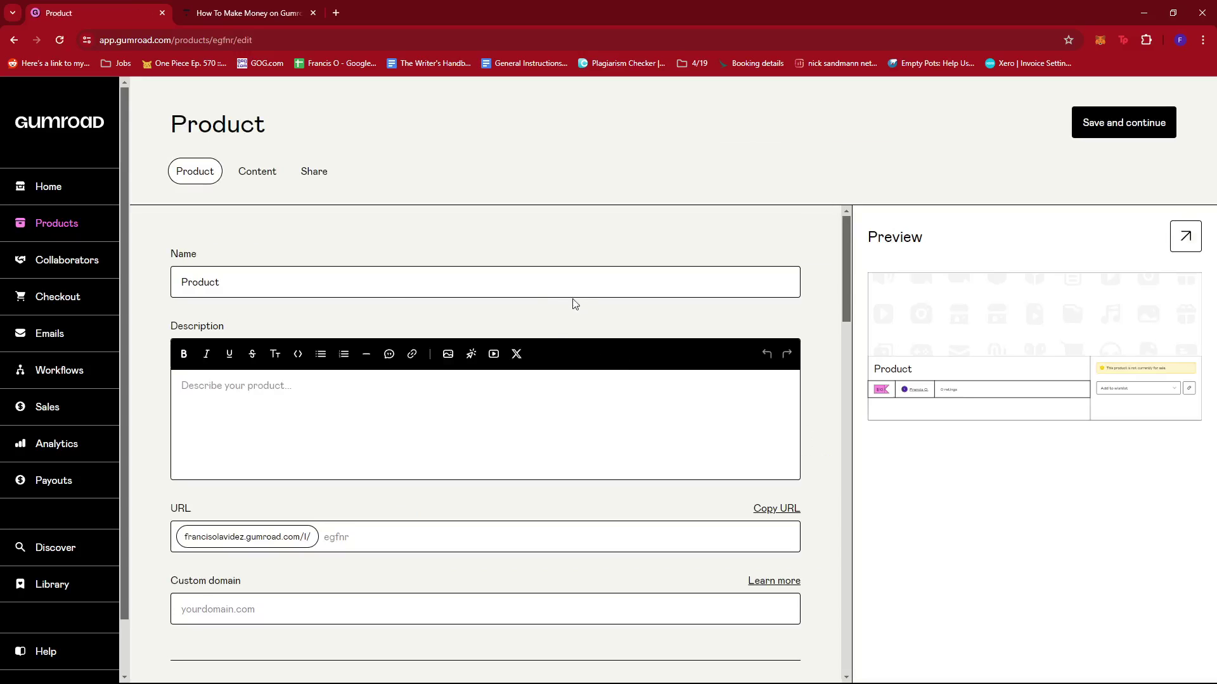
scroll(413, 339, "down", 6)
scroll(488, 372, "up", 6)
scroll(444, 371, "down", 2)
scroll(454, 364, "up", 2)
scroll(469, 396, "down", 3)
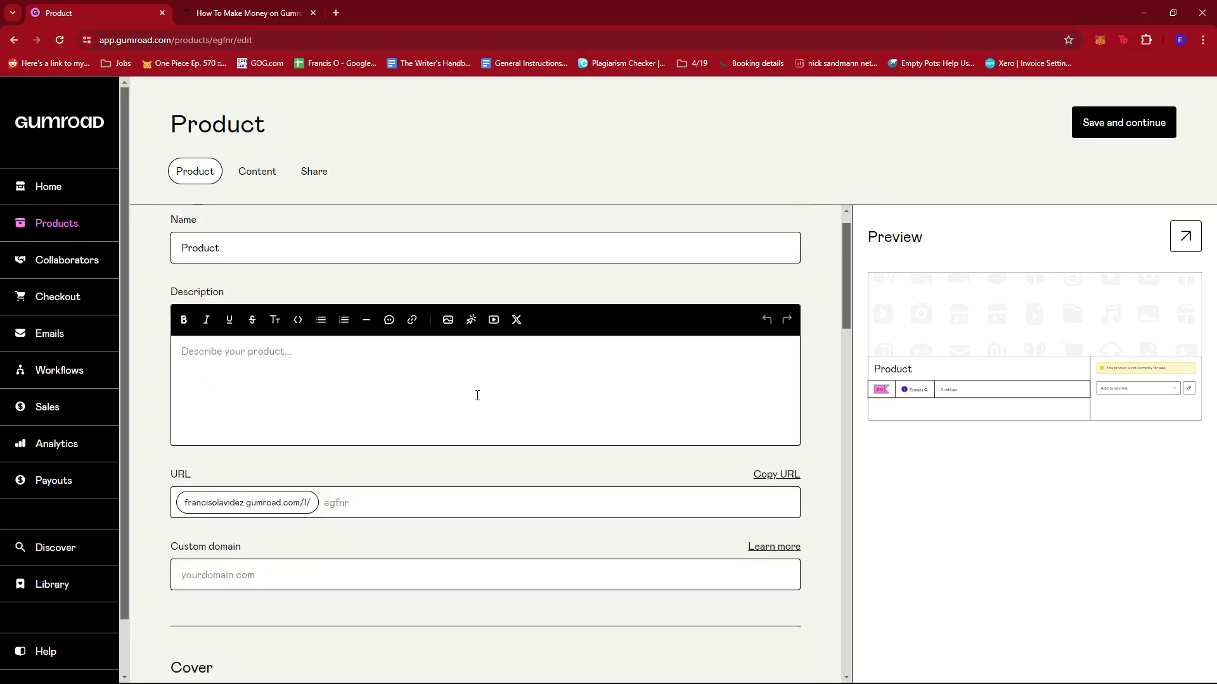
scroll(560, 383, "up", 3)
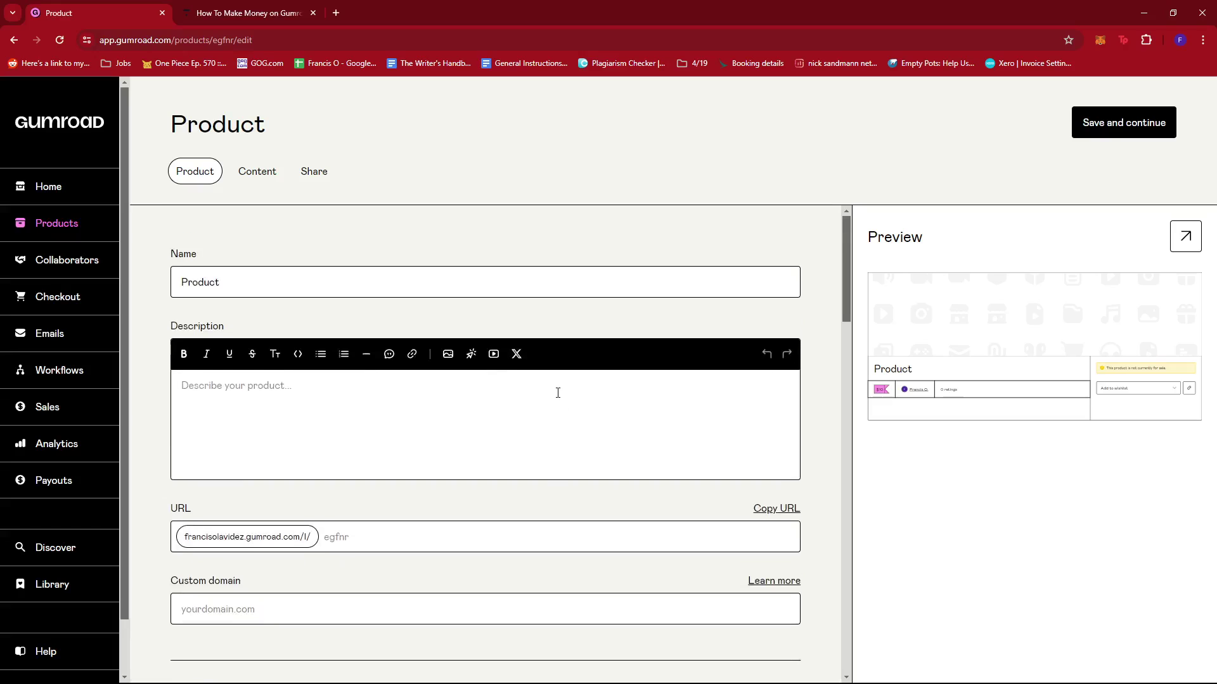
scroll(570, 430, "down", 4)
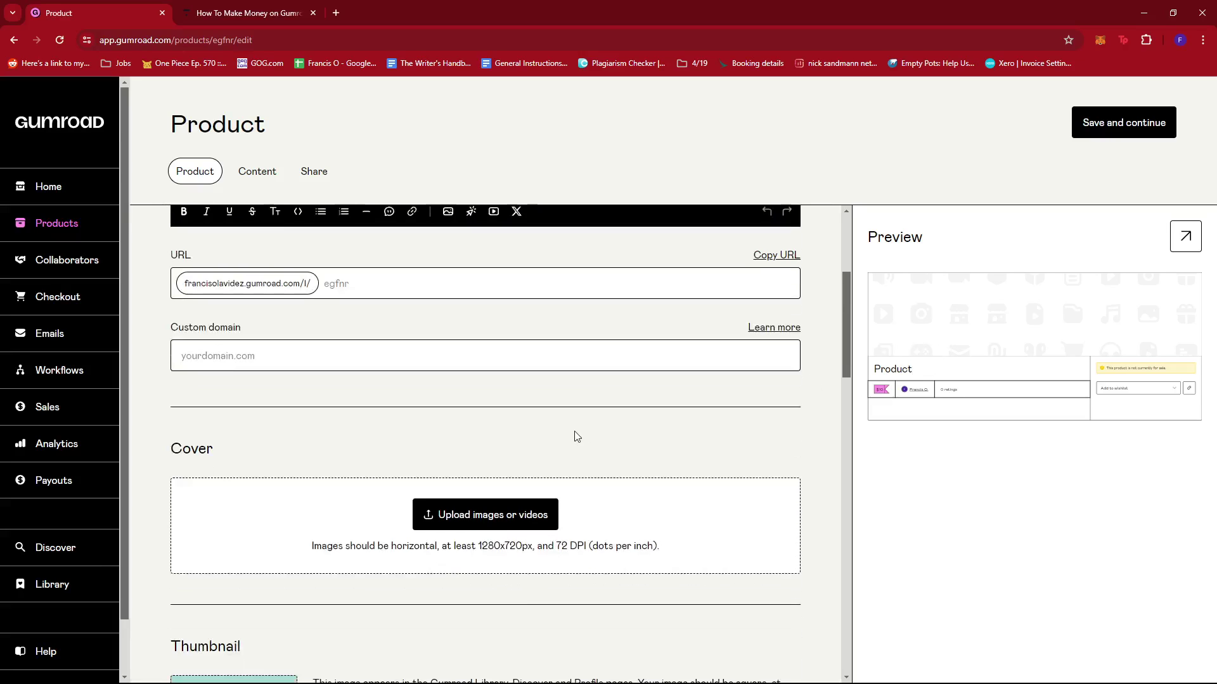
scroll(570, 448, "down", 3)
scroll(557, 456, "up", 7)
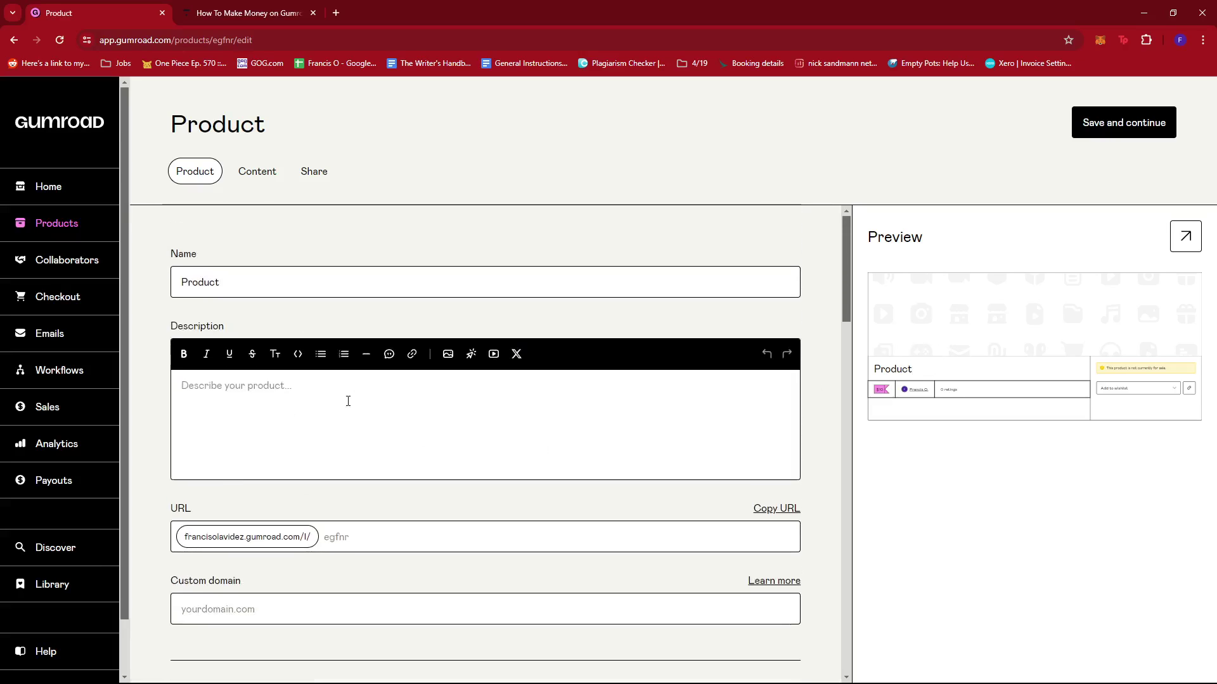
scroll(347, 409, "down", 2)
scroll(307, 394, "down", 1)
scroll(271, 293, "down", 3)
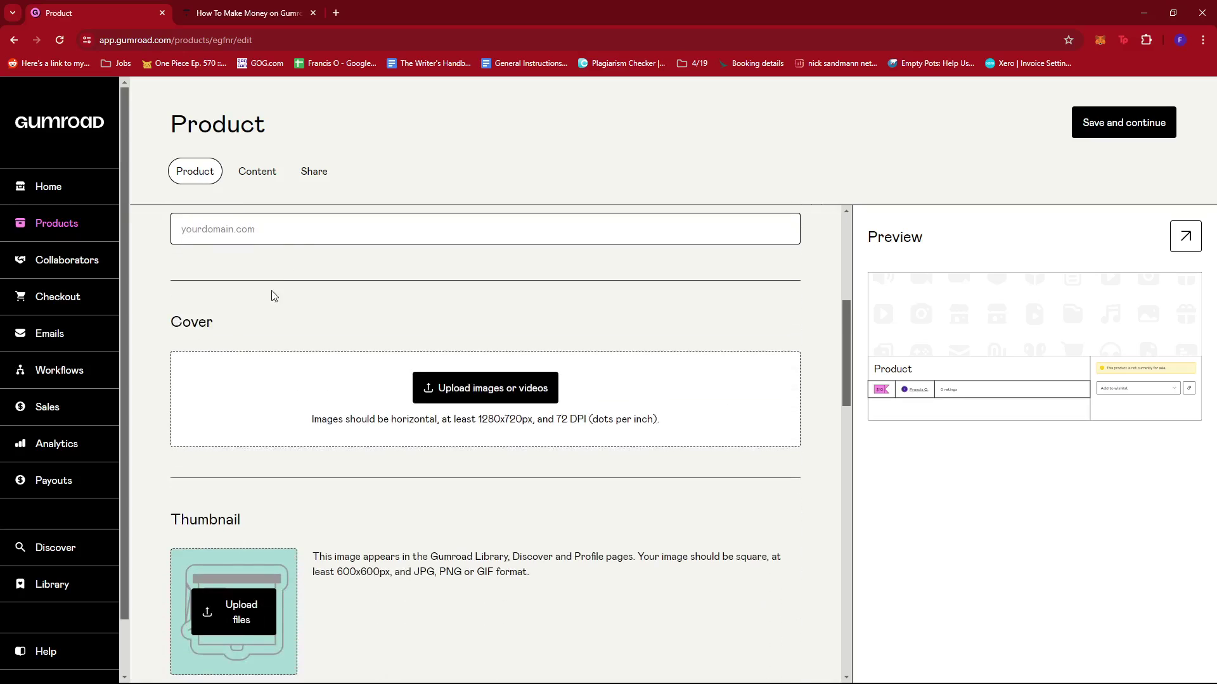
scroll(290, 309, "up", 2)
scroll(383, 381, "down", 4)
scroll(348, 345, "up", 1)
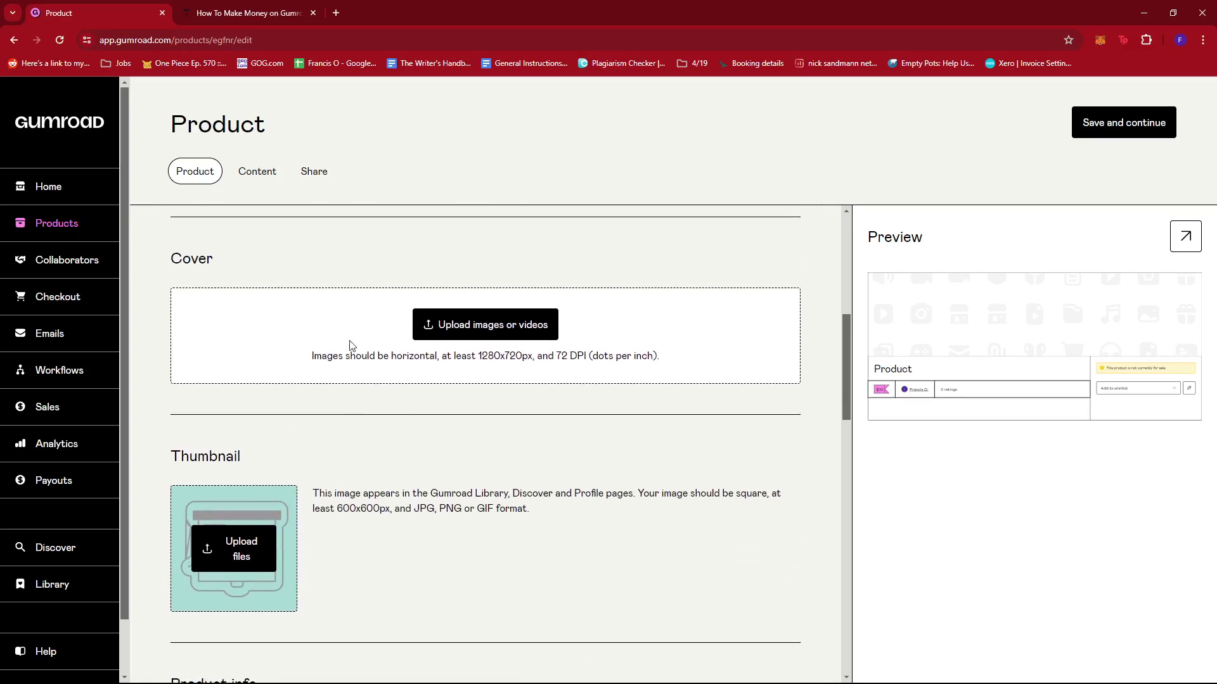
scroll(481, 340, "down", 3)
scroll(331, 339, "down", 3)
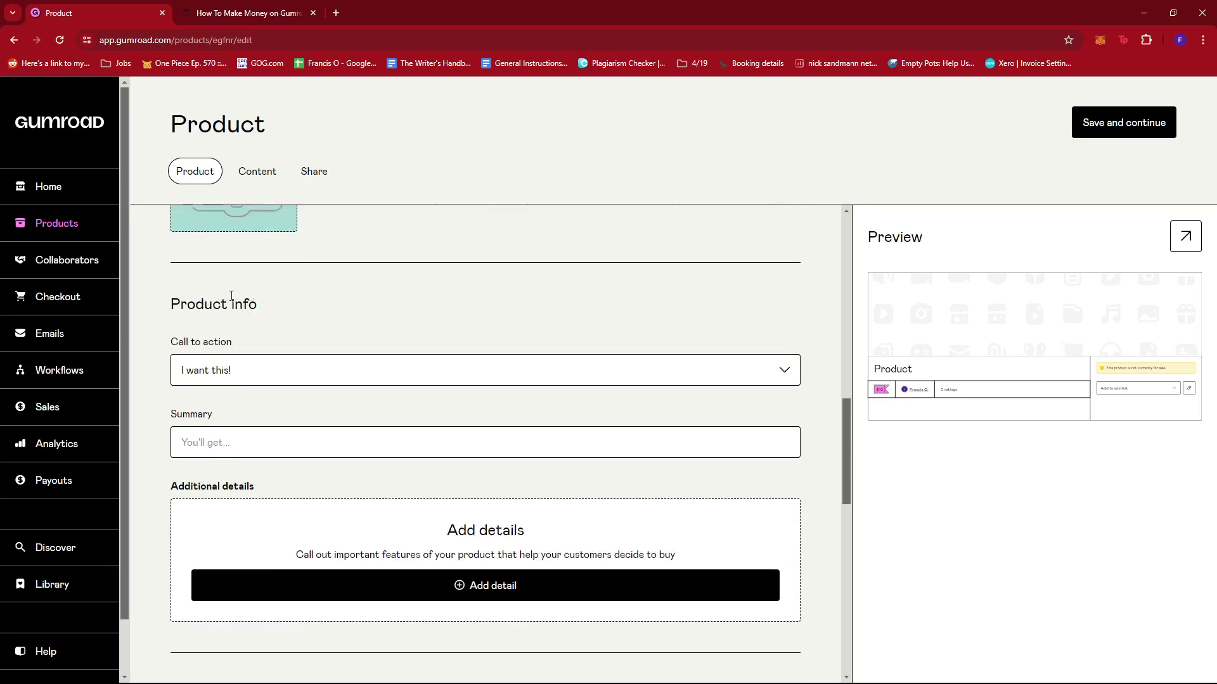
scroll(312, 378, "down", 4)
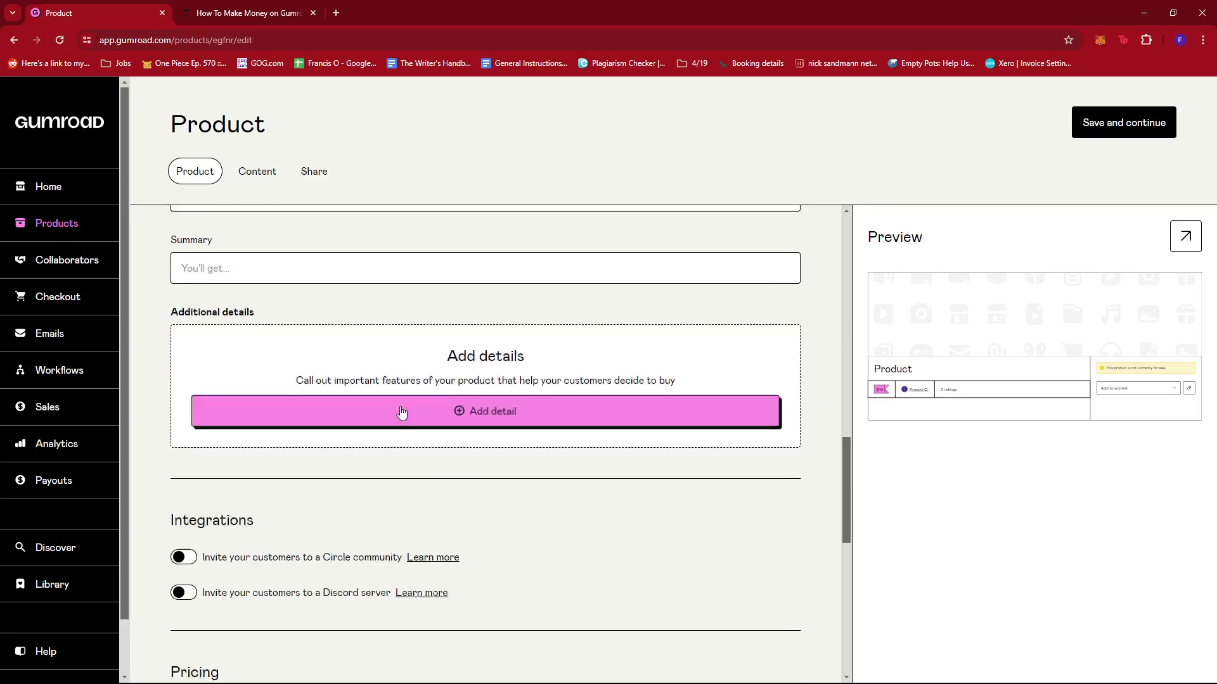
scroll(298, 427, "down", 4)
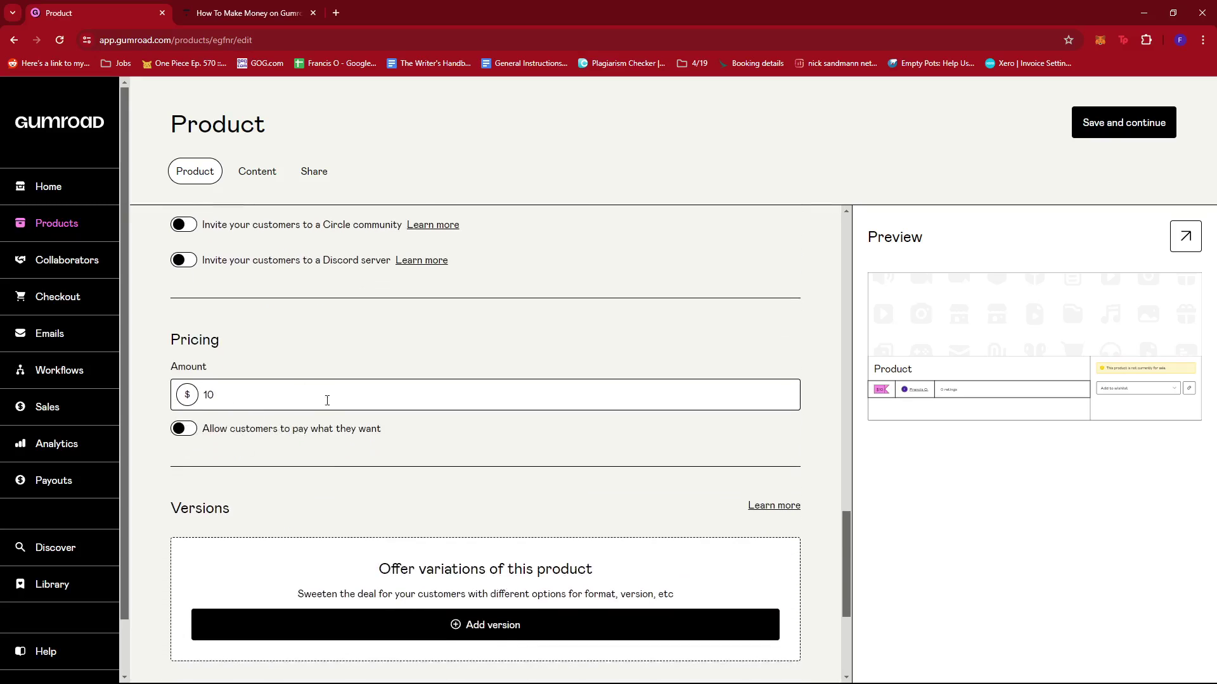
scroll(415, 402, "down", 2)
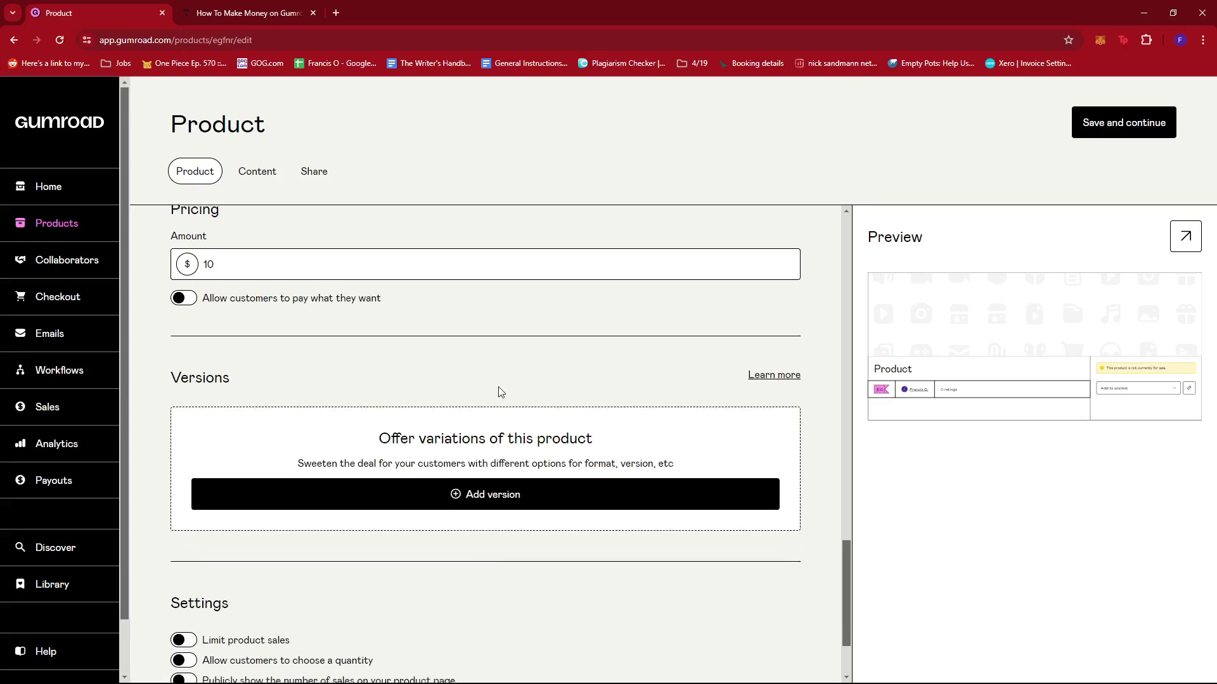
scroll(501, 392, "down", 2)
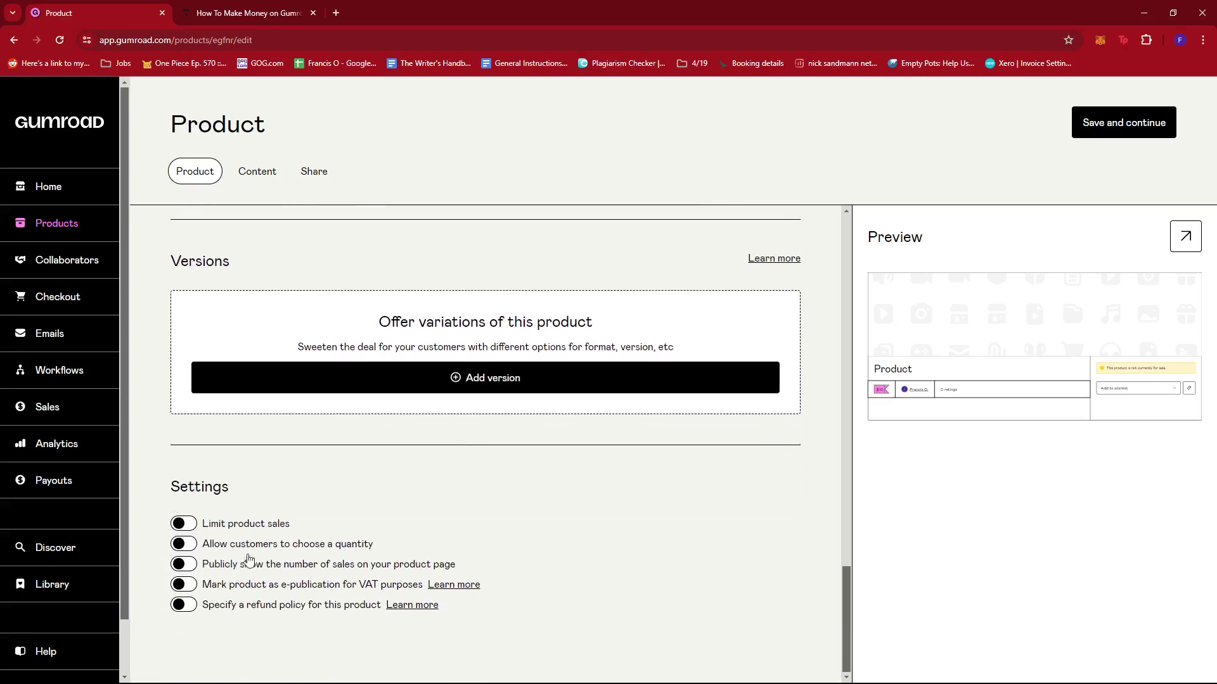
scroll(248, 559, "up", 15)
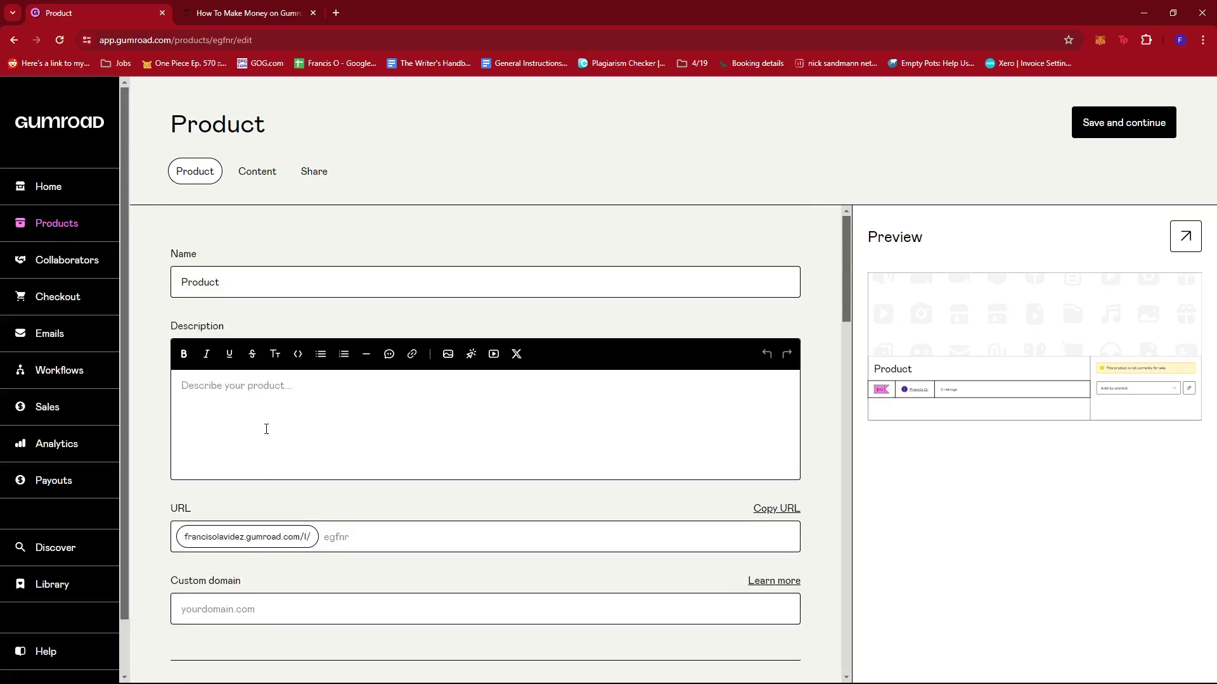
Step: View the product's Content tab, then bring up the Product row's actions in Products
left_click(258, 171)
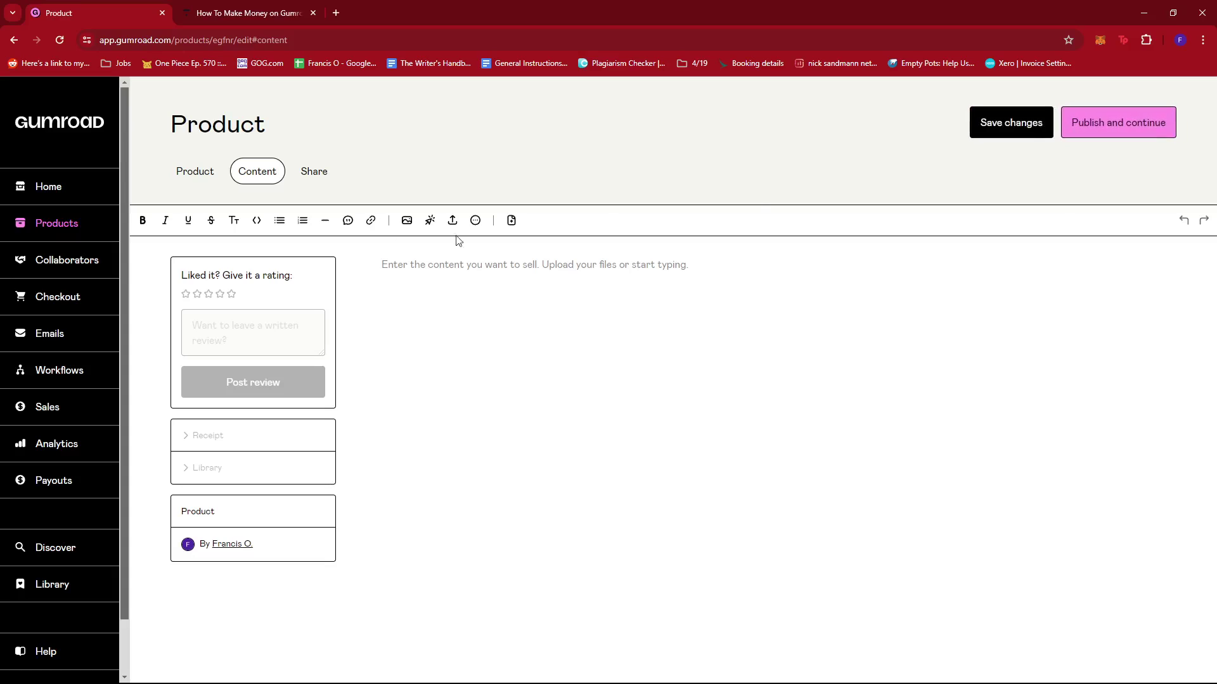
left_click(57, 228)
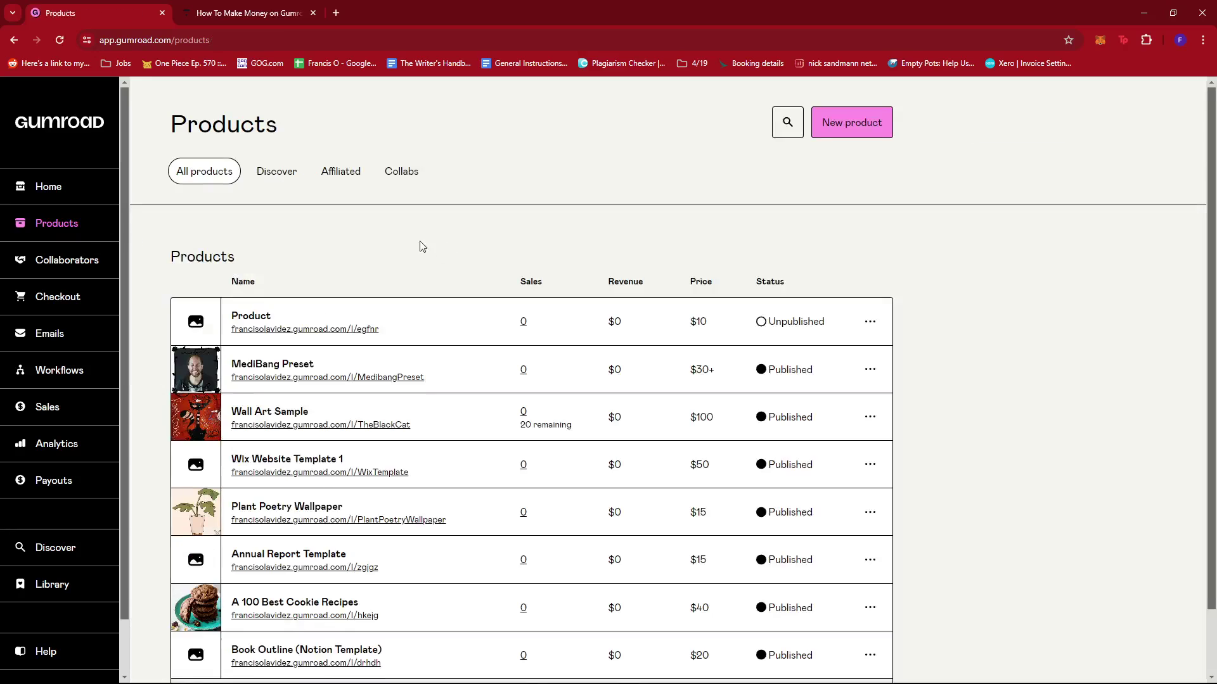
left_click(870, 322)
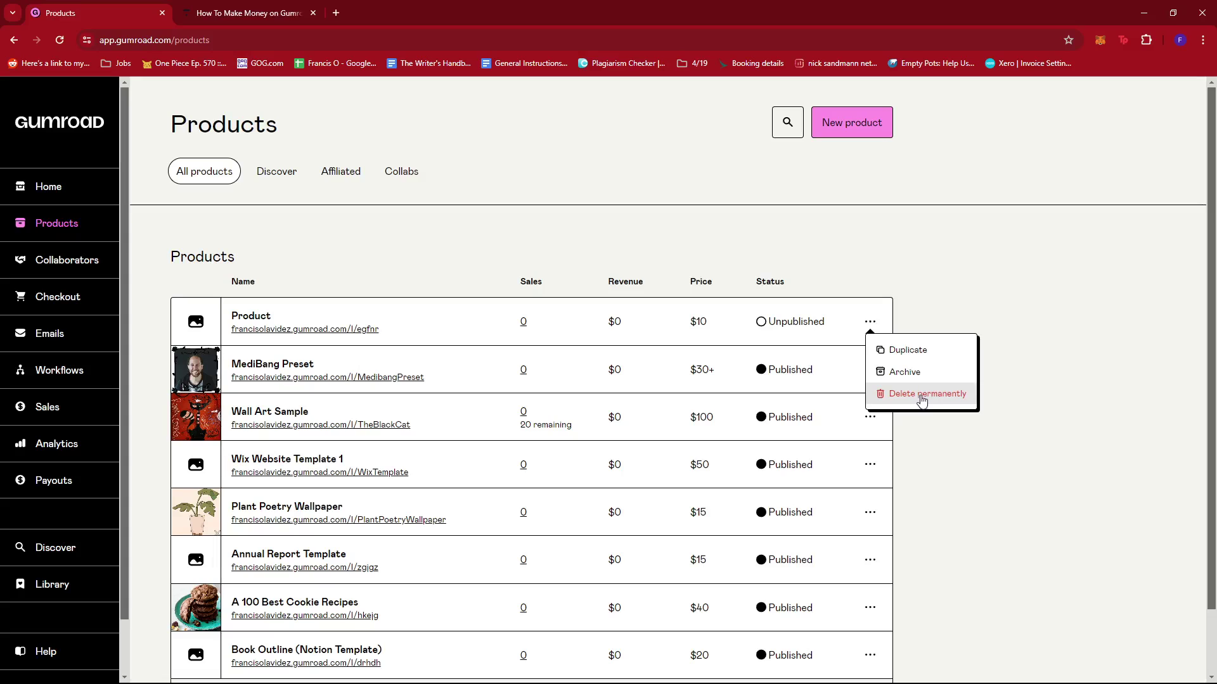
Step: Permanently delete the unpublished 'Product' and review the seven remaining published items
left_click(922, 394)
left_click(682, 408)
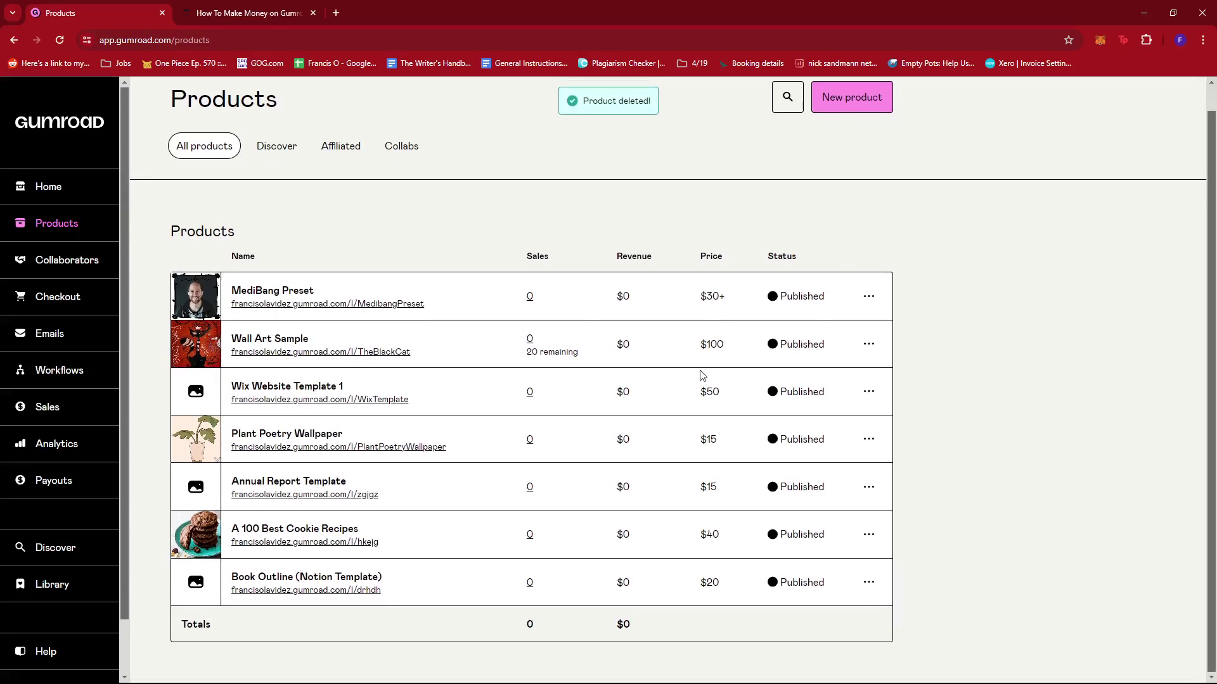
scroll(739, 406, "up", 1)
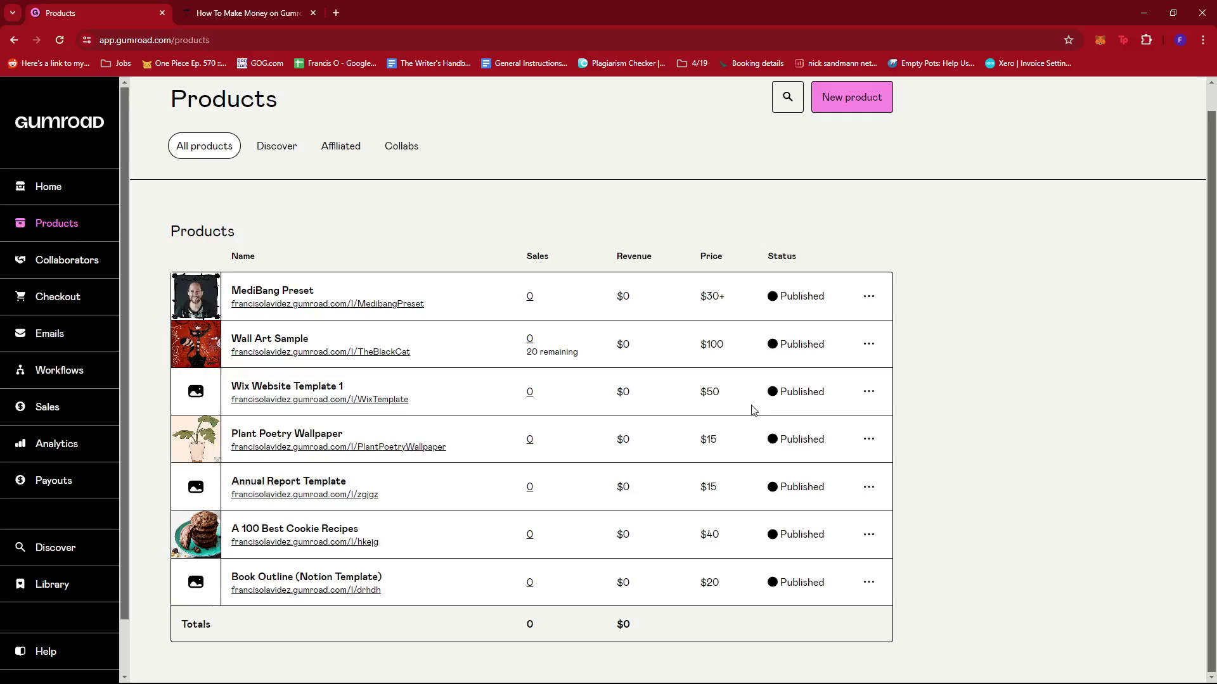
scroll(805, 384, "up", 1)
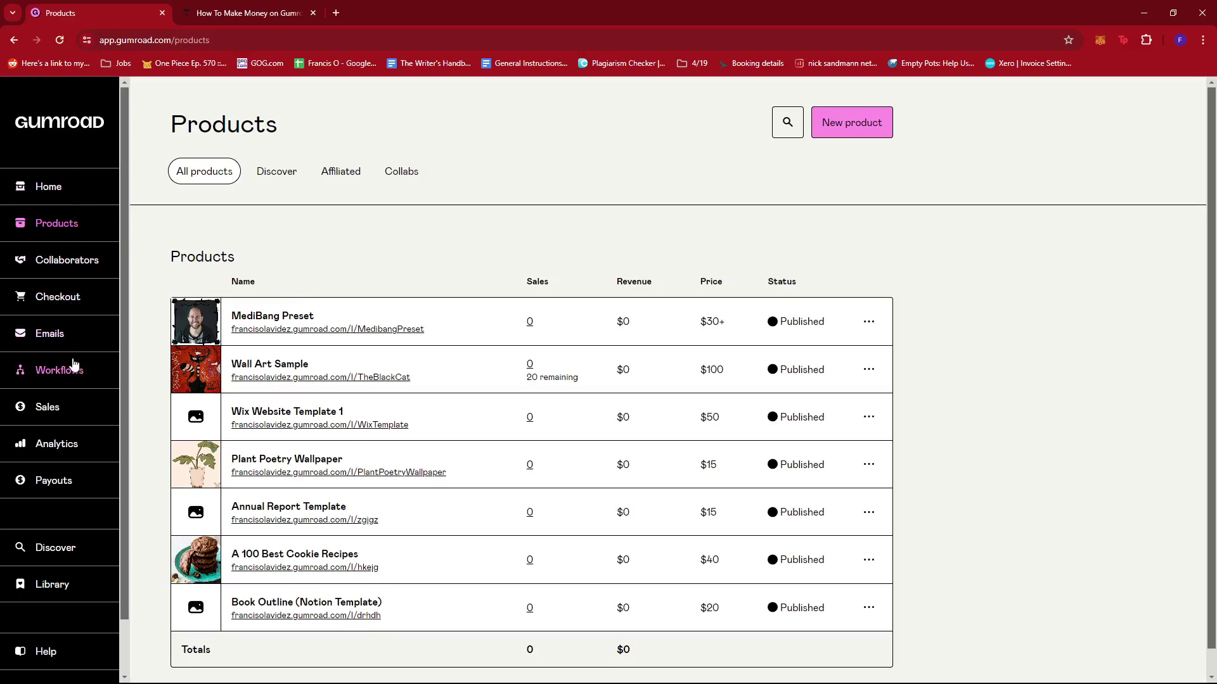
scroll(66, 466, "down", 2)
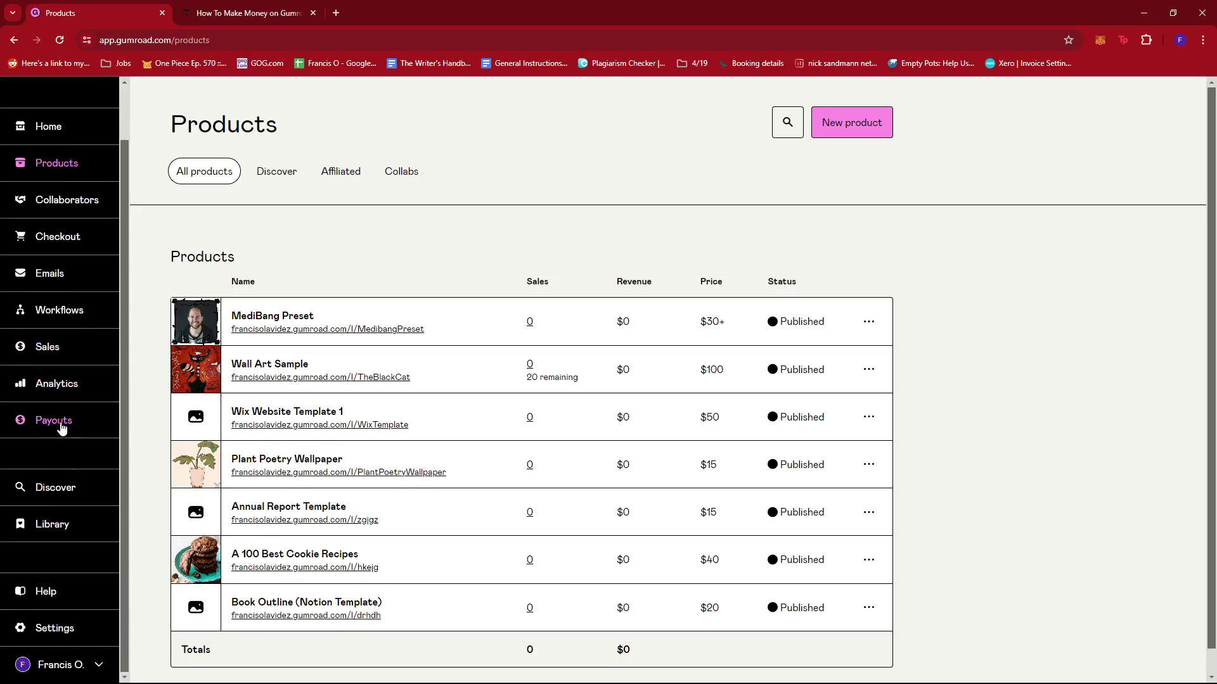
Step: Go from Payouts to Payments settings and review the Bank Account and Stripe payout options
left_click(62, 429)
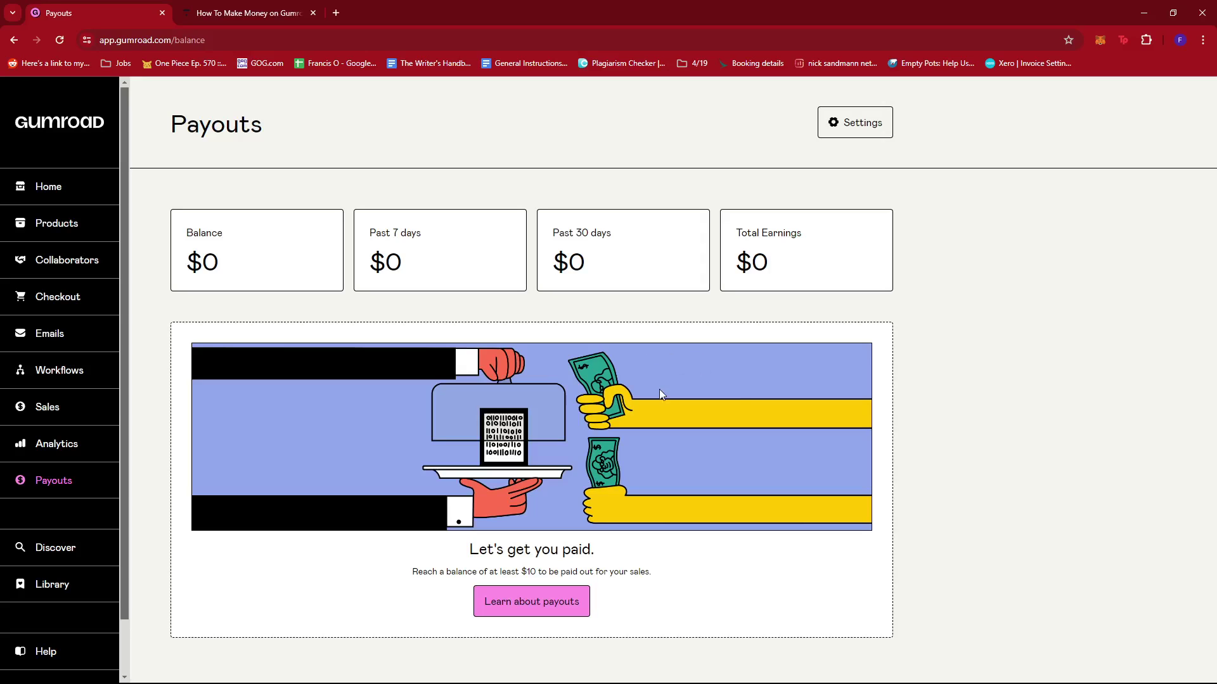
left_click(859, 123)
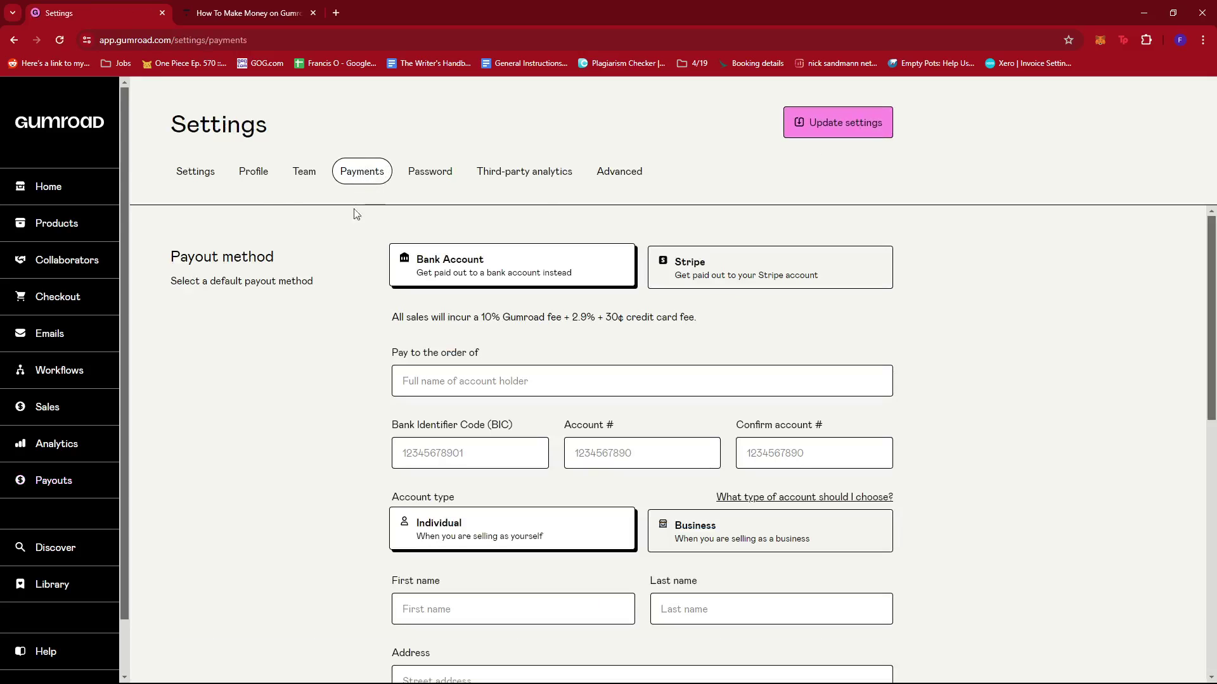
scroll(371, 253, "down", 1)
scroll(354, 162, "up", 1)
scroll(557, 287, "down", 1)
scroll(598, 291, "up", 1)
scroll(499, 326, "down", 1)
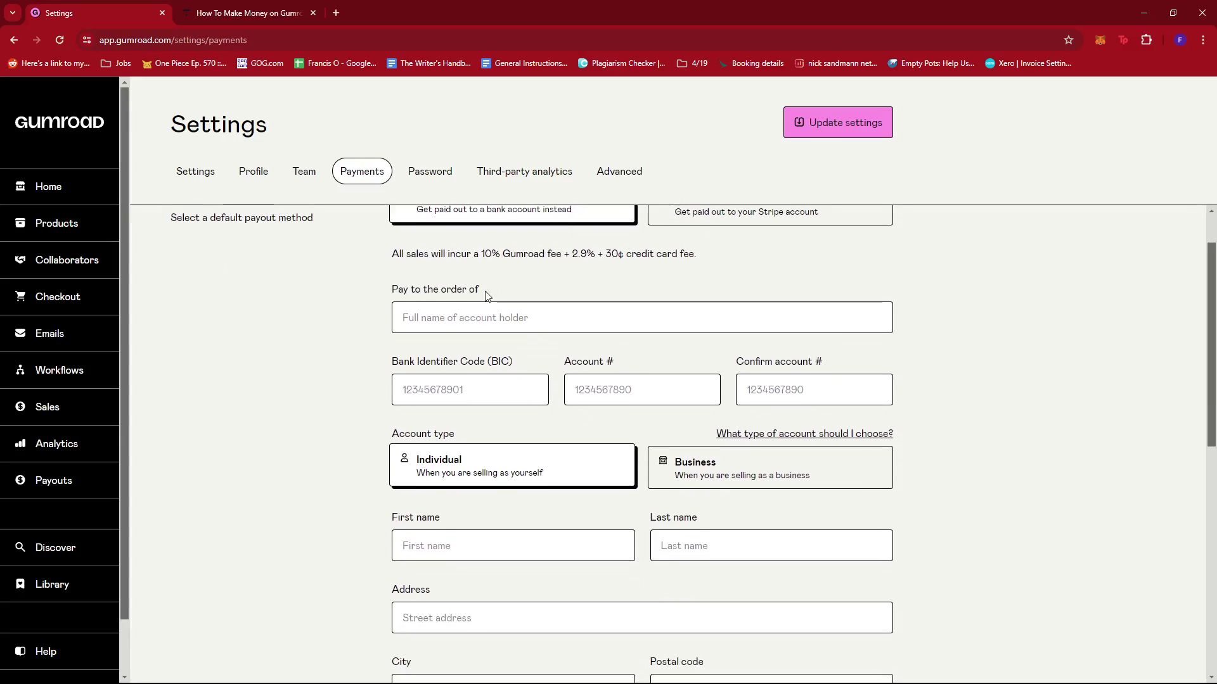
scroll(469, 279, "up", 1)
scroll(543, 355, "down", 2)
scroll(550, 377, "up", 2)
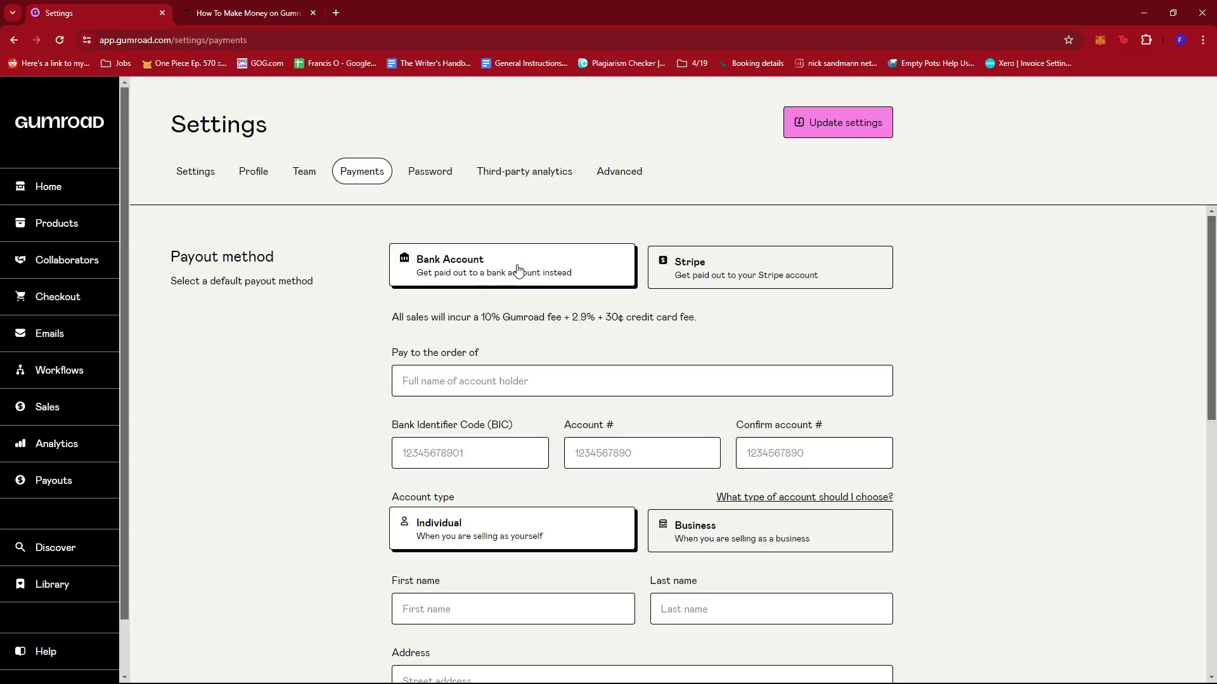
left_click(714, 267)
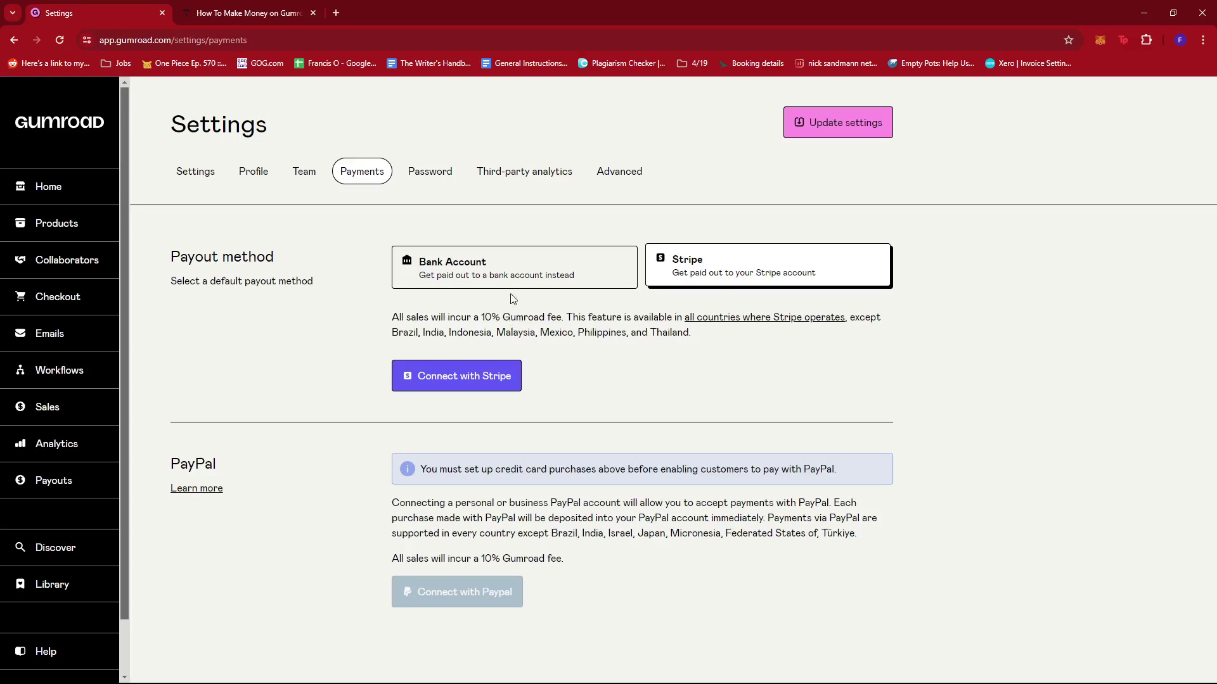
left_click(505, 260)
left_click(744, 271)
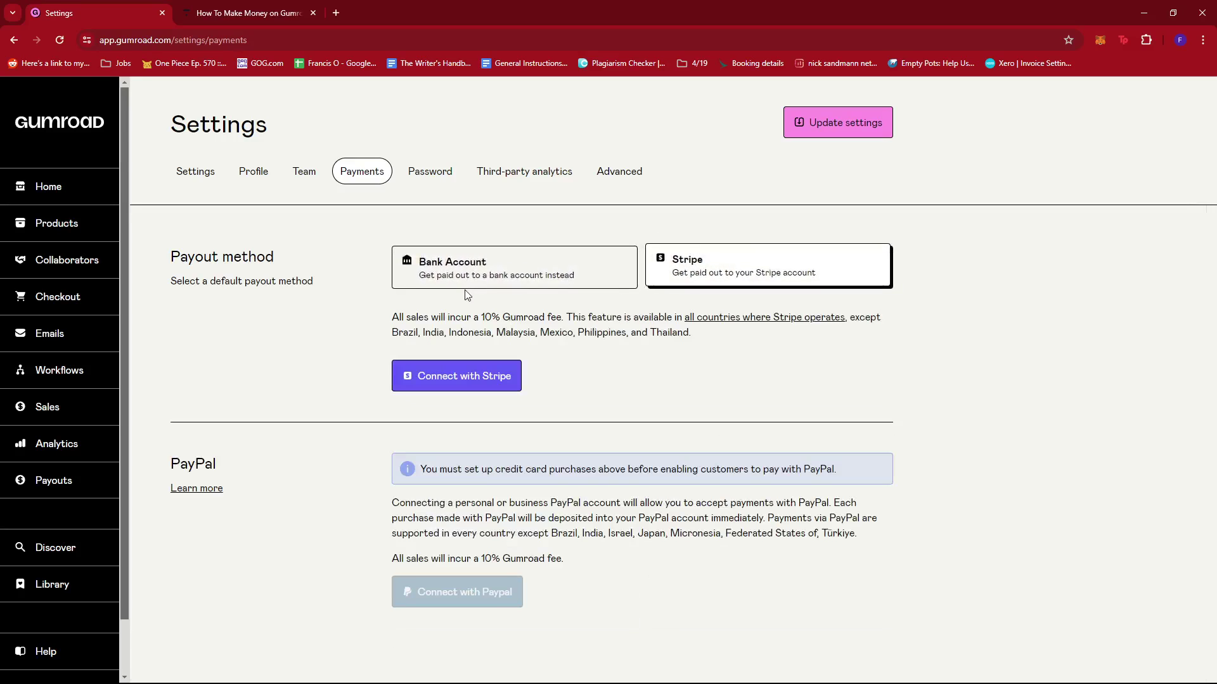
left_click(590, 272)
left_click(727, 276)
left_click(571, 276)
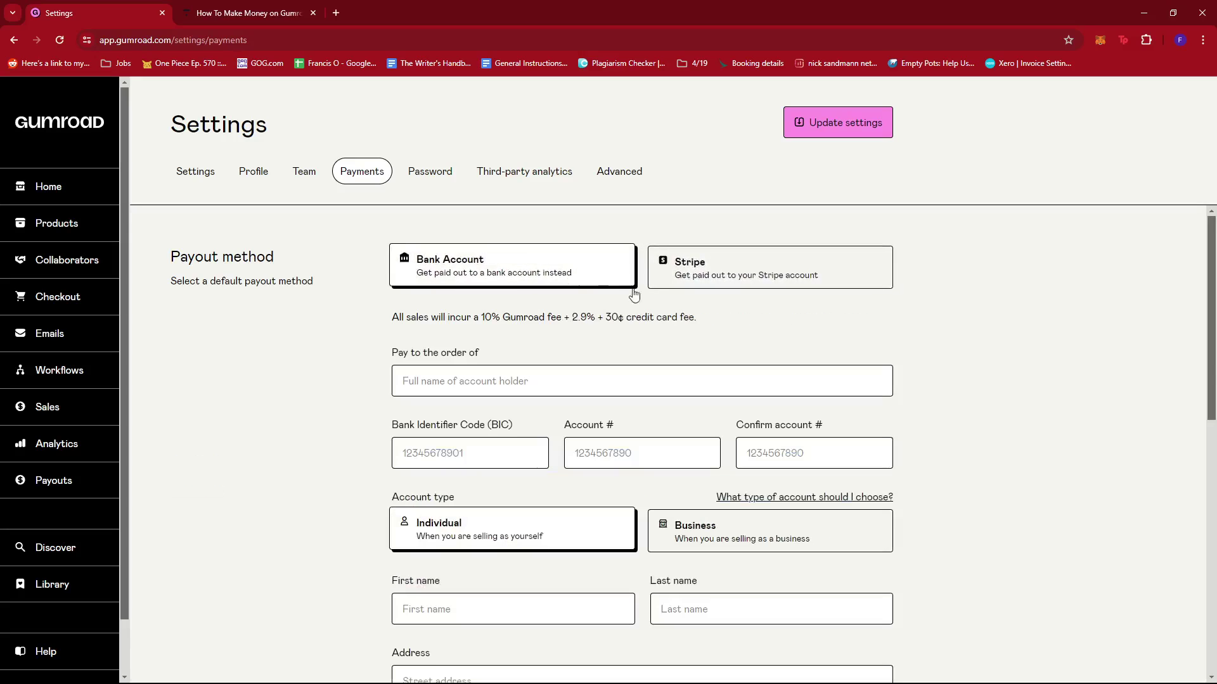
scroll(674, 358, "down", 1)
scroll(633, 481, "up", 1)
scroll(636, 482, "down", 10)
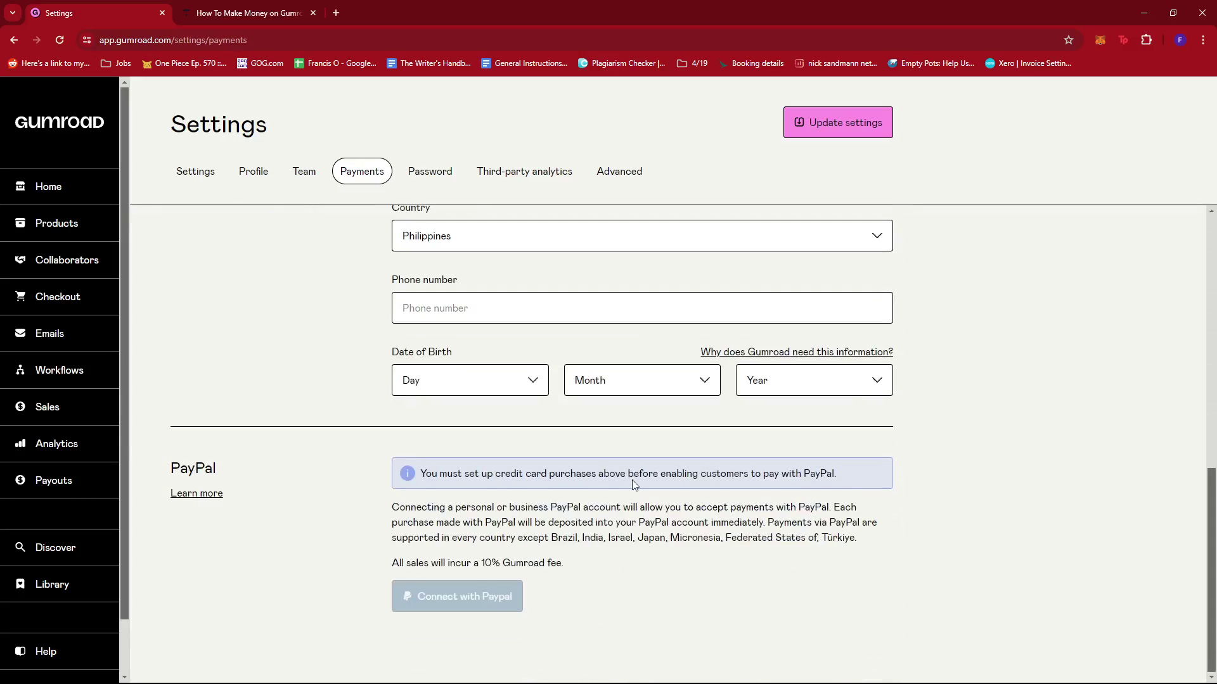
scroll(633, 480, "up", 9)
scroll(642, 486, "up", 1)
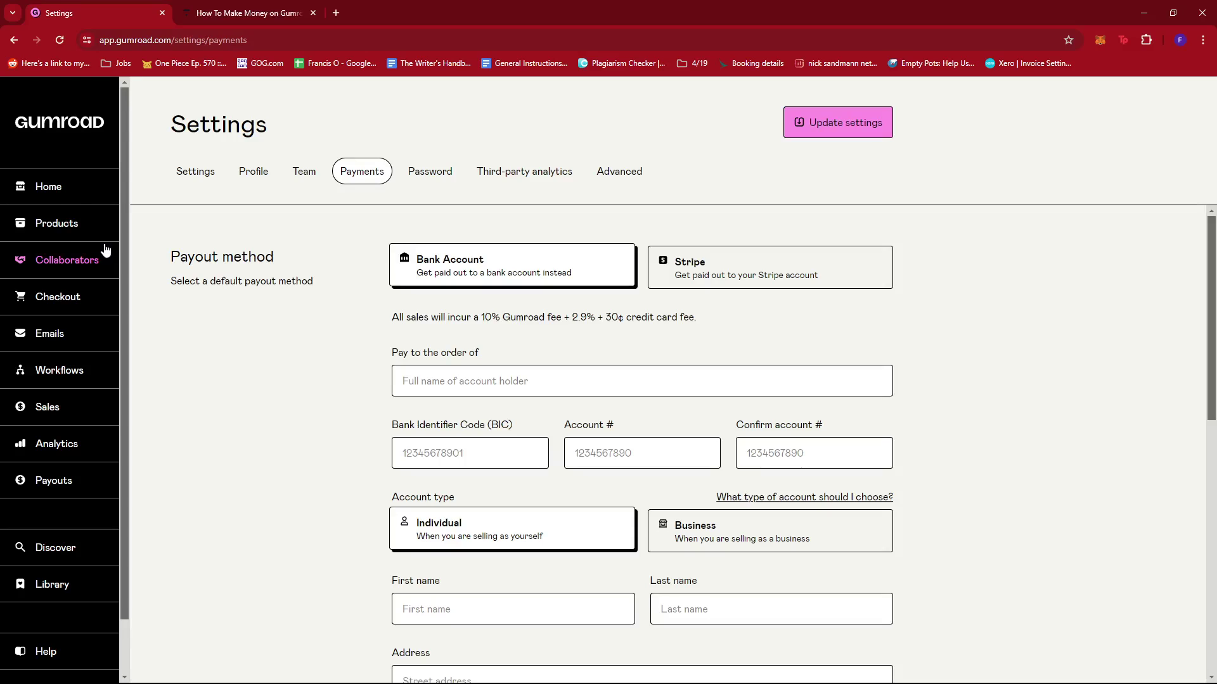
Step: From the Products list, open the MediBang Preset product page in a new tab
left_click(71, 220)
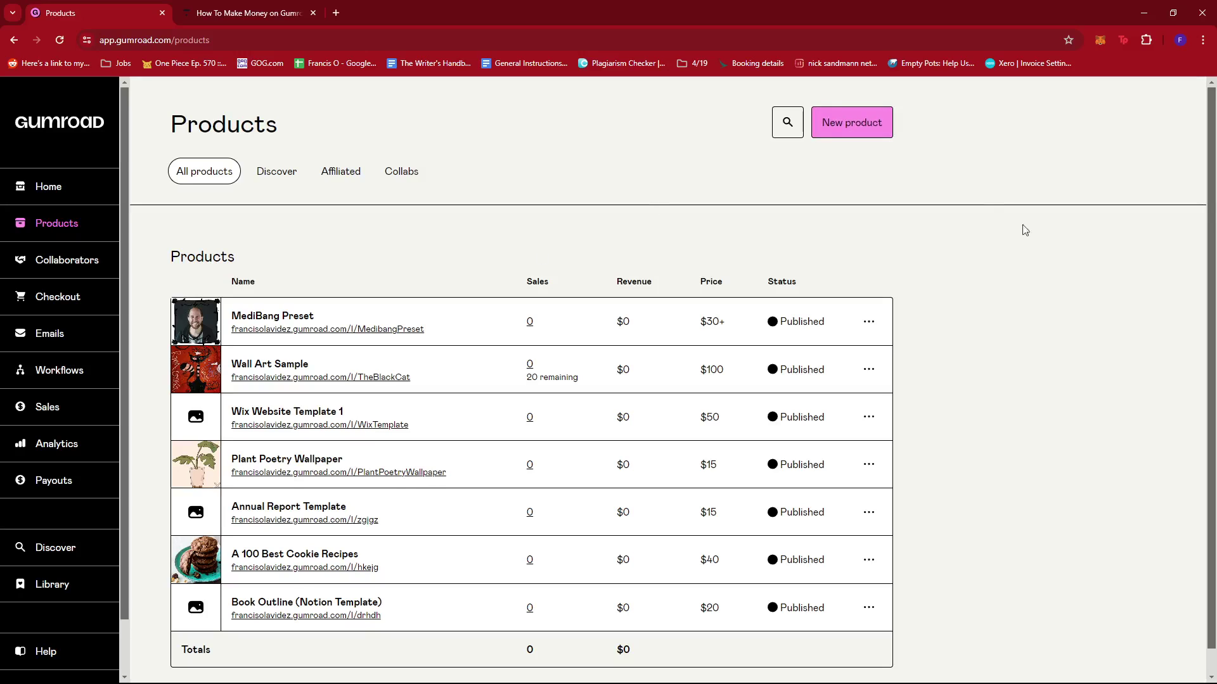
scroll(733, 412, "down", 1)
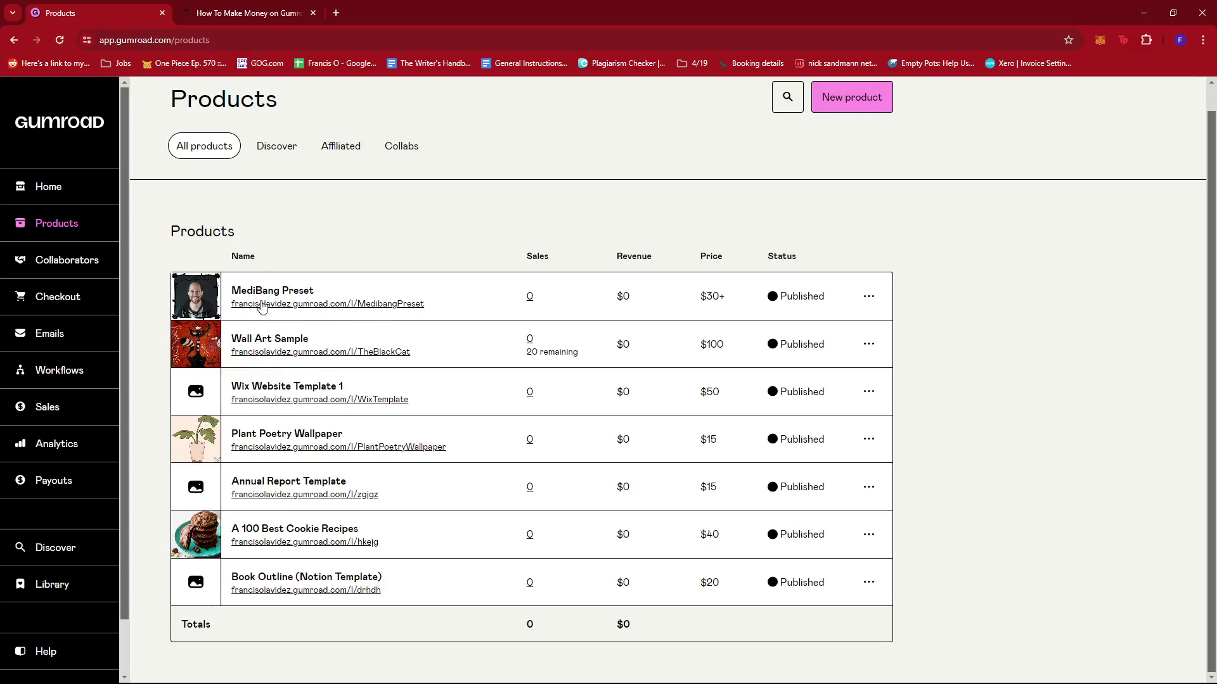
left_click(300, 306)
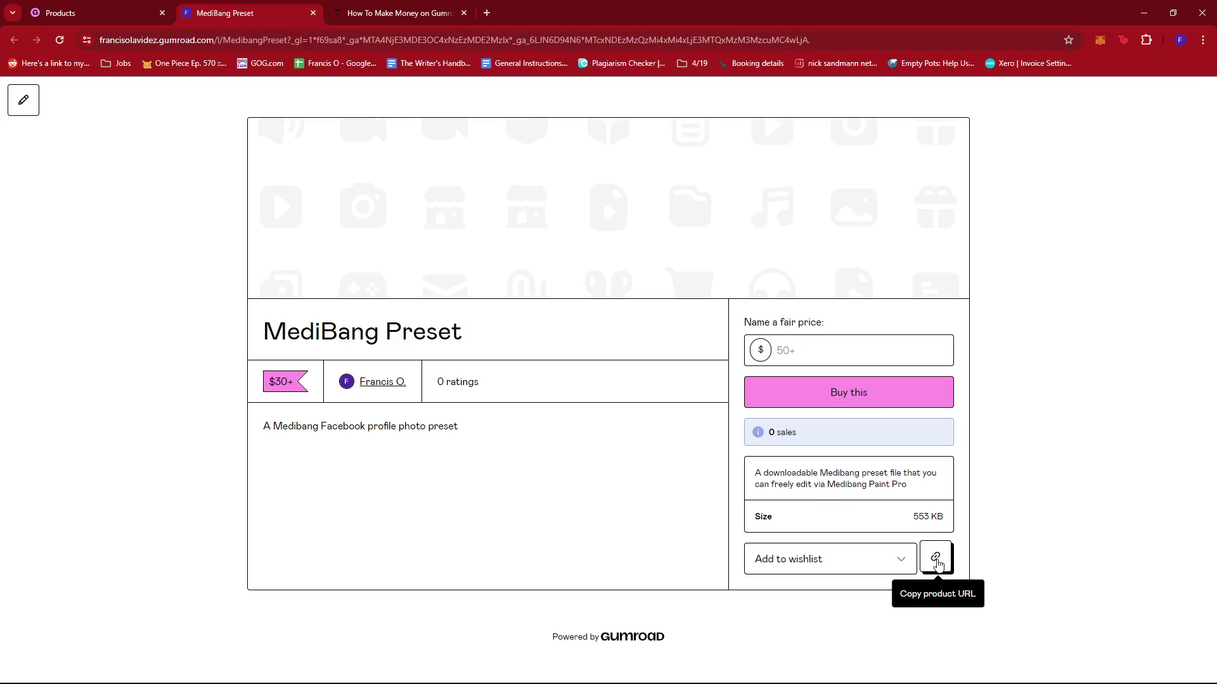
Step: Copy the MediBang Preset product URL using the link button beside Add to wishlist
left_click(934, 564)
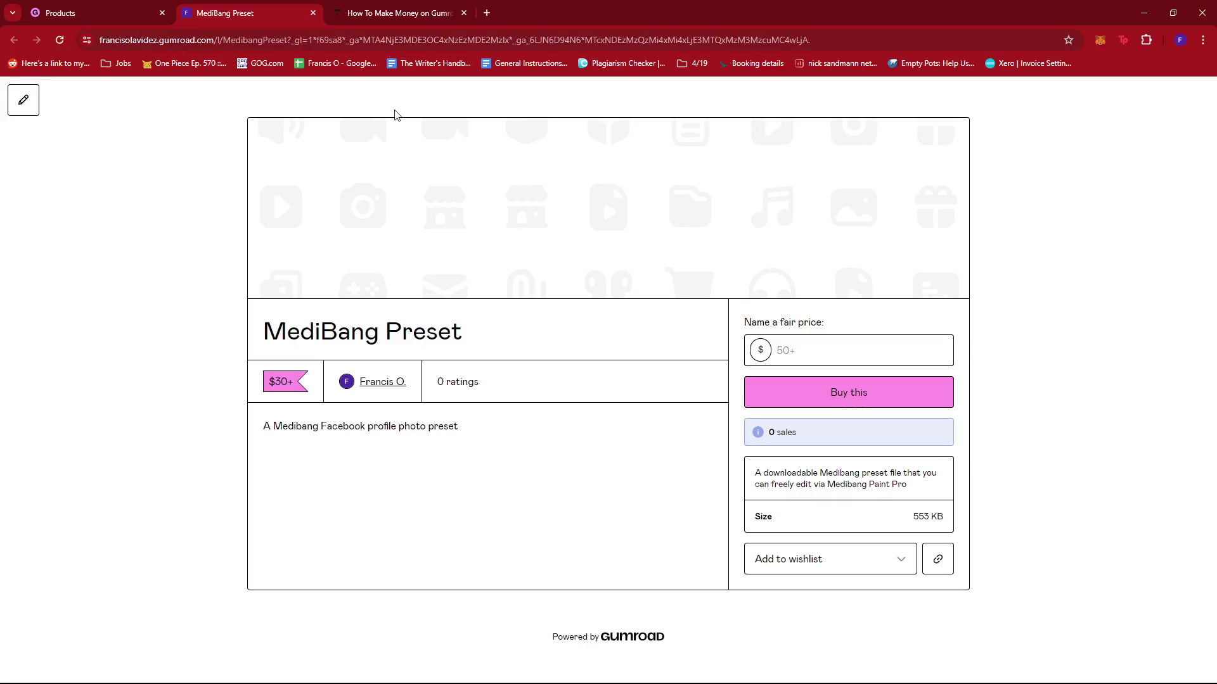
Step: Return to the Gumroad Products tab and go to the Emails section's Published view
left_click(379, 8)
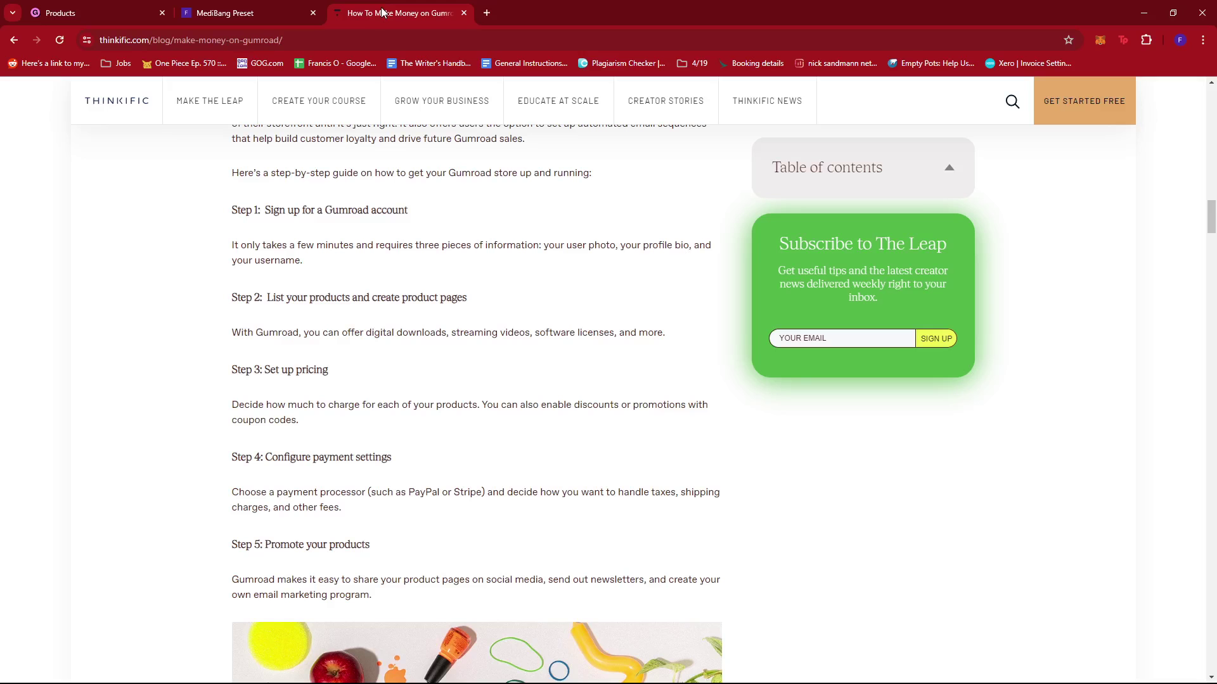
left_click(285, 7)
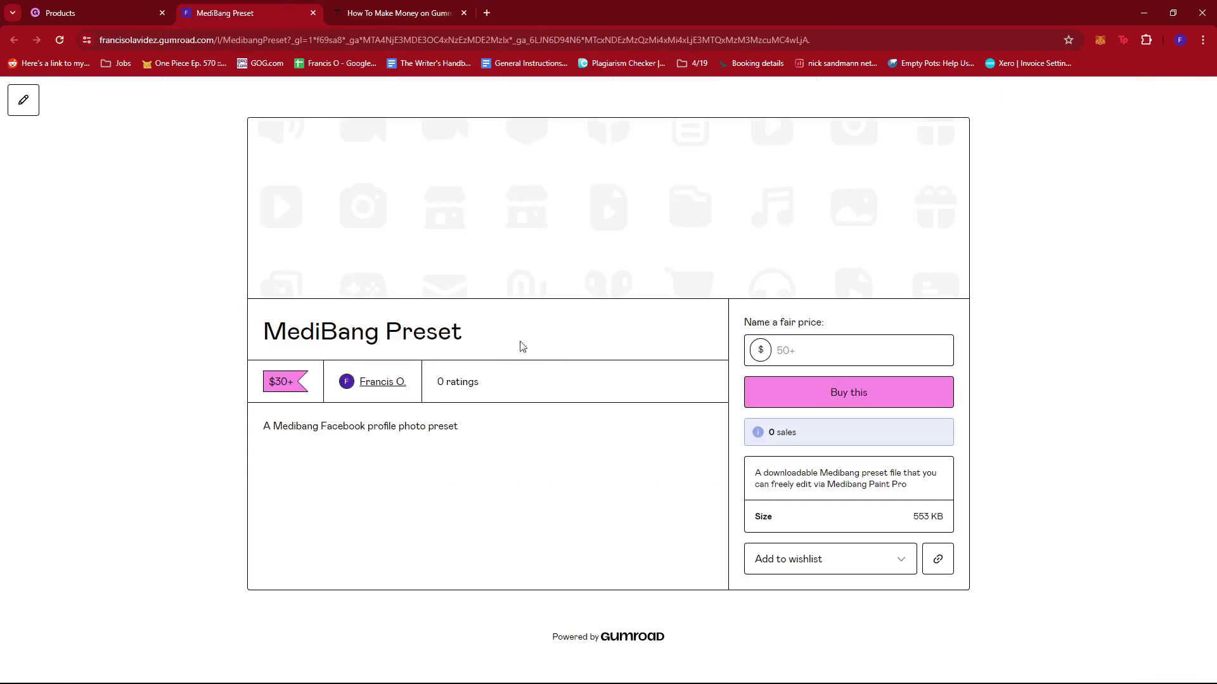
left_click(110, 8)
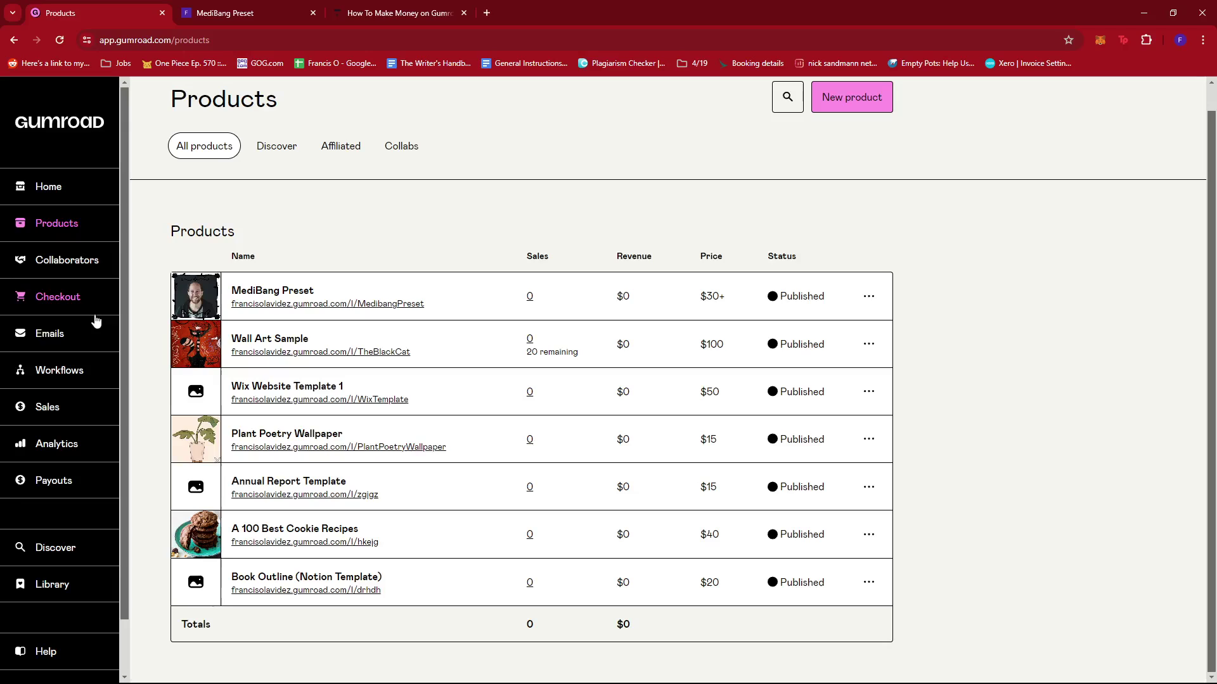
scroll(96, 321, "down", 1)
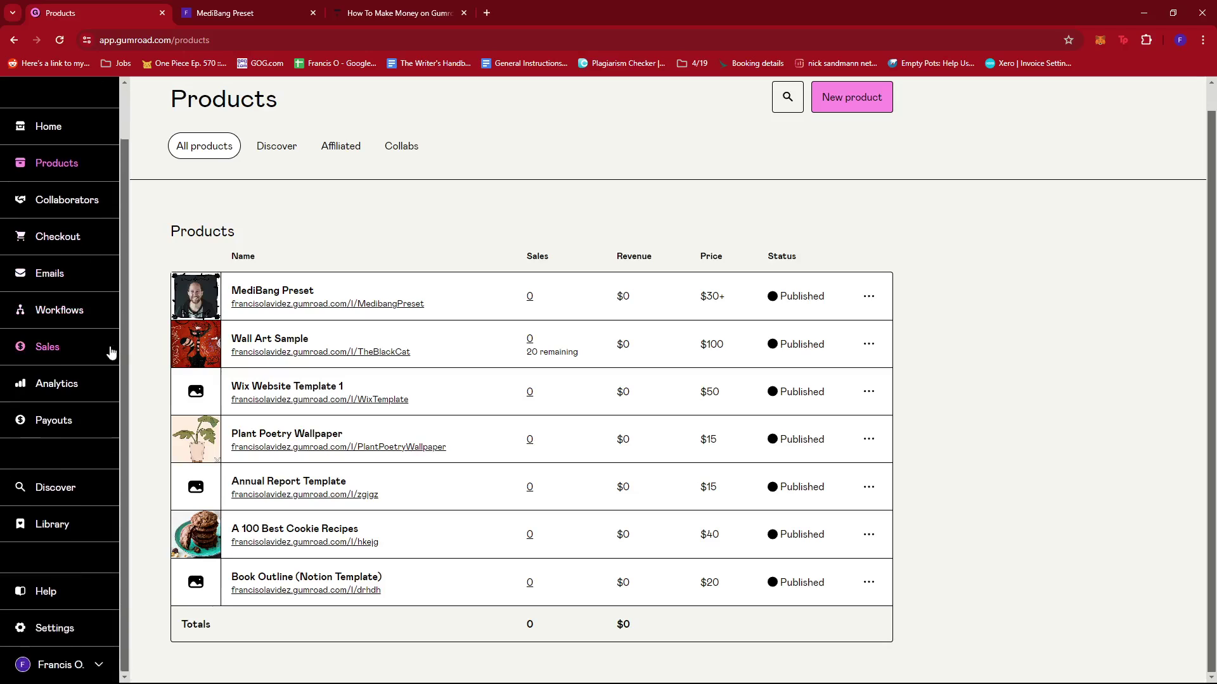
left_click(63, 275)
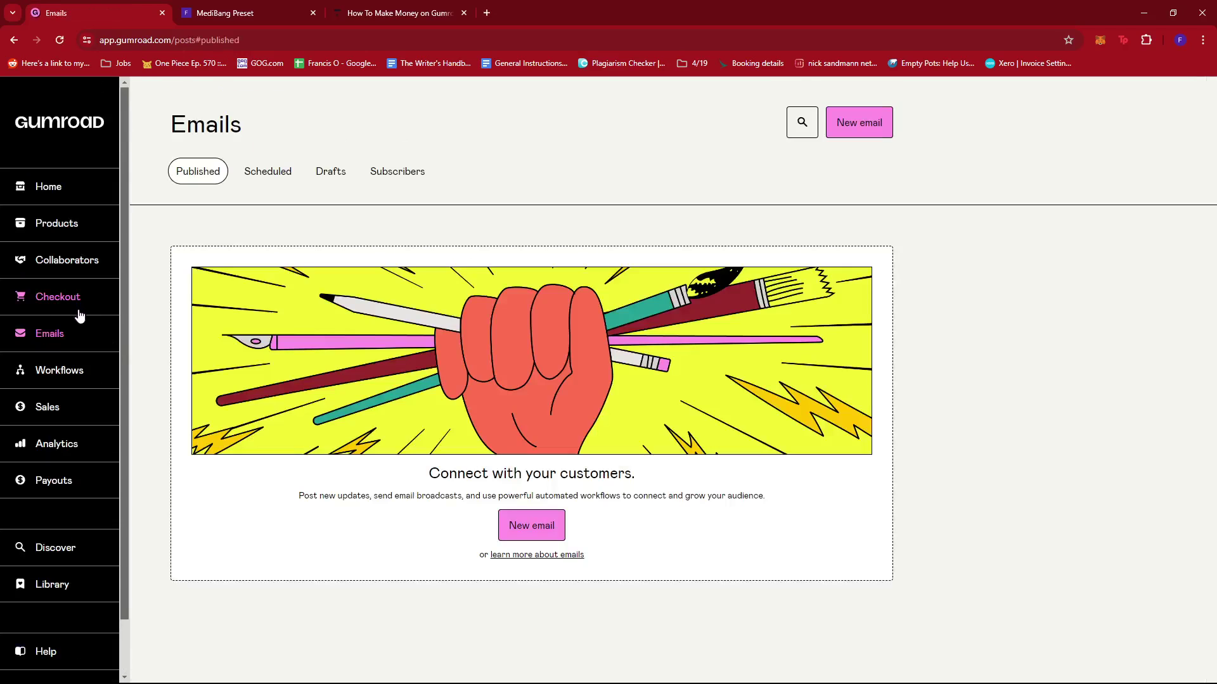
Step: Show the Workflows page with the Subscriber Email List's four scheduled emails
left_click(77, 376)
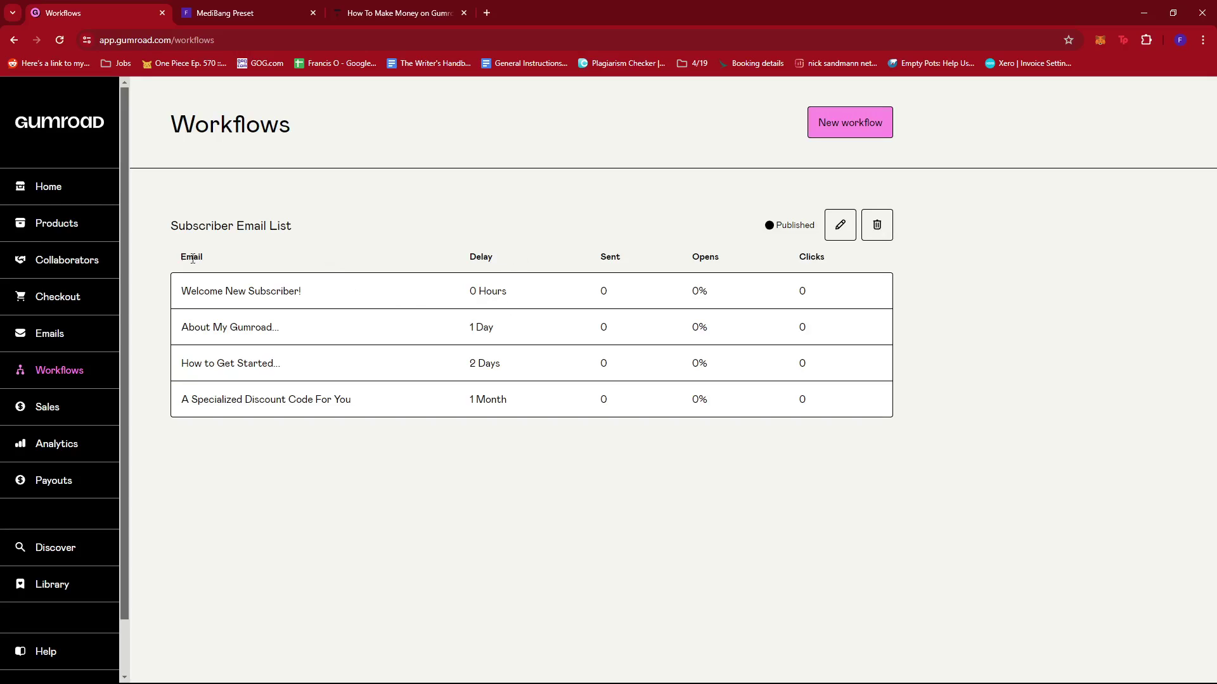
Step: Go to the Home dashboard and scroll through its Getting started checklist
left_click(63, 198)
scroll(73, 421, "down", 1)
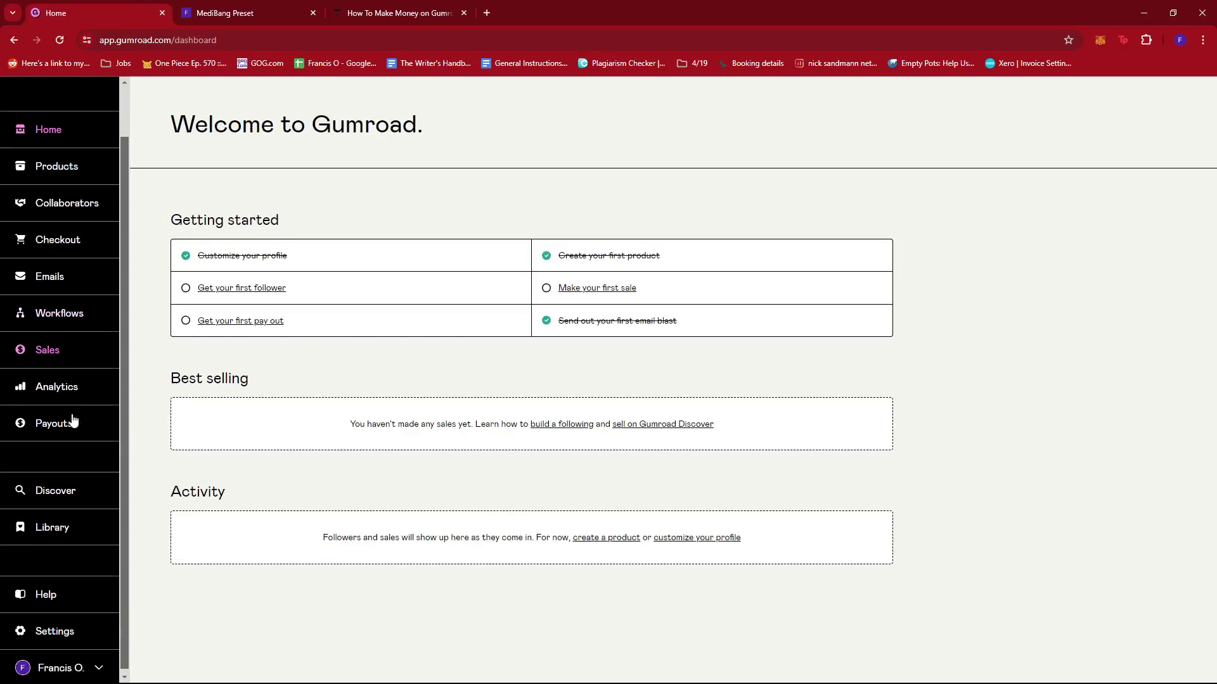
scroll(73, 419, "up", 1)
scroll(71, 420, "down", 1)
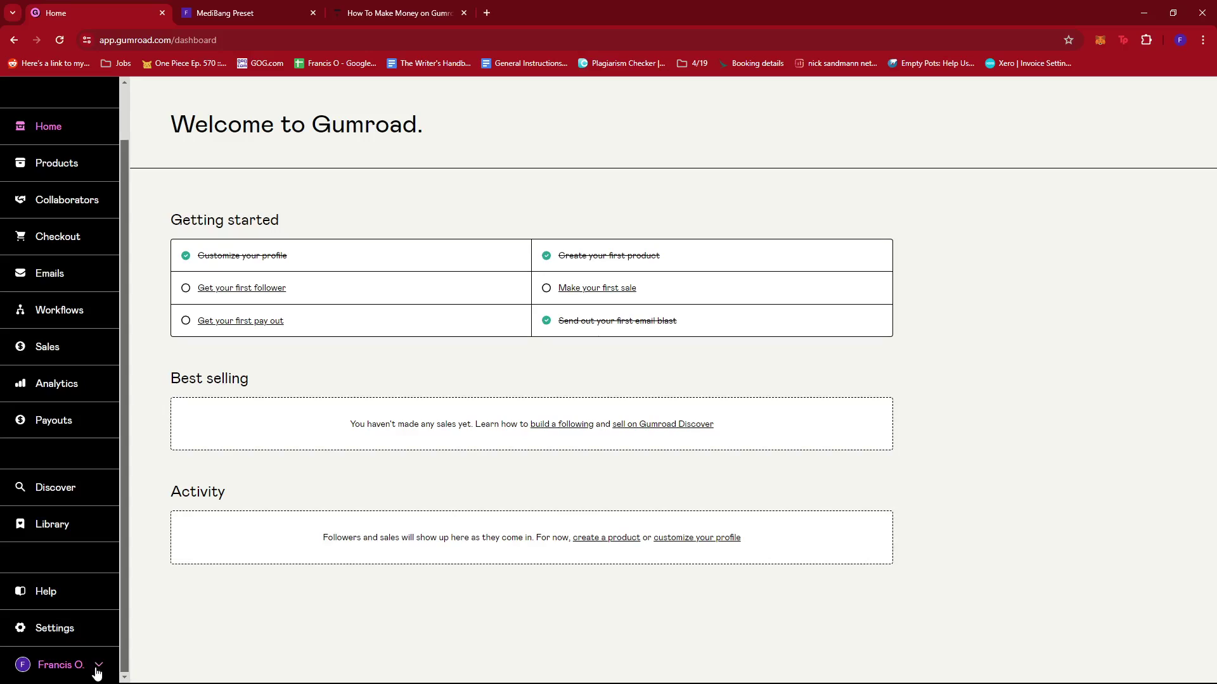
scroll(70, 494, "up", 2)
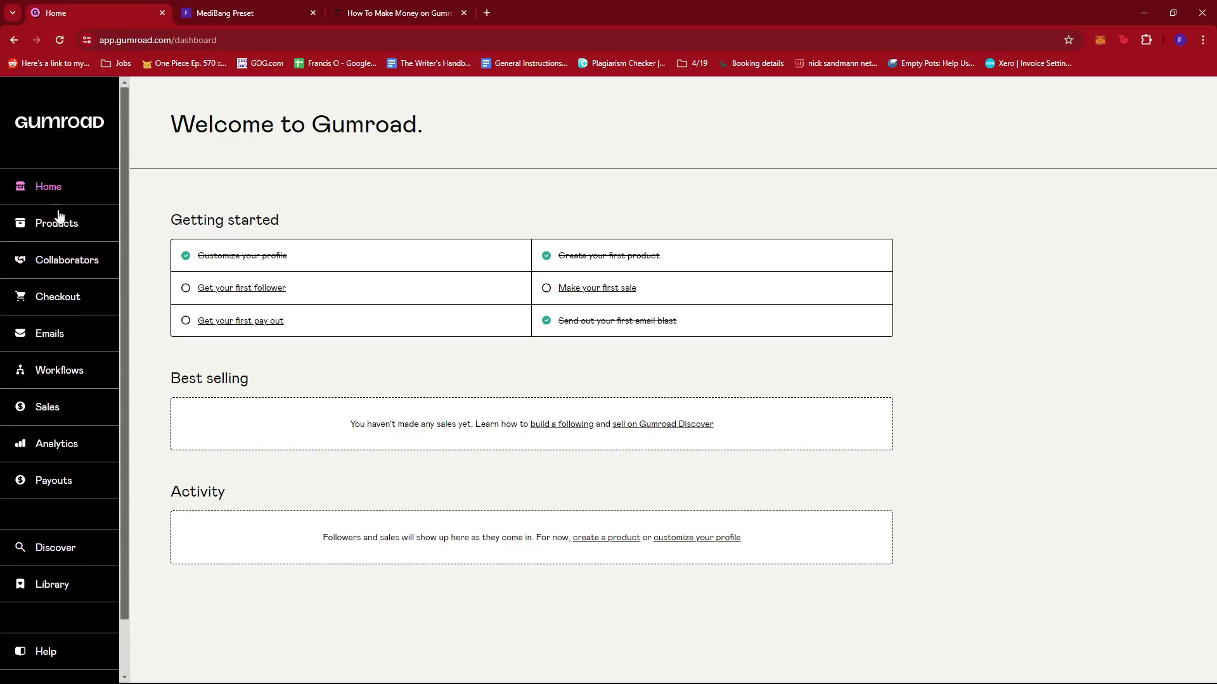
scroll(71, 260, "down", 2)
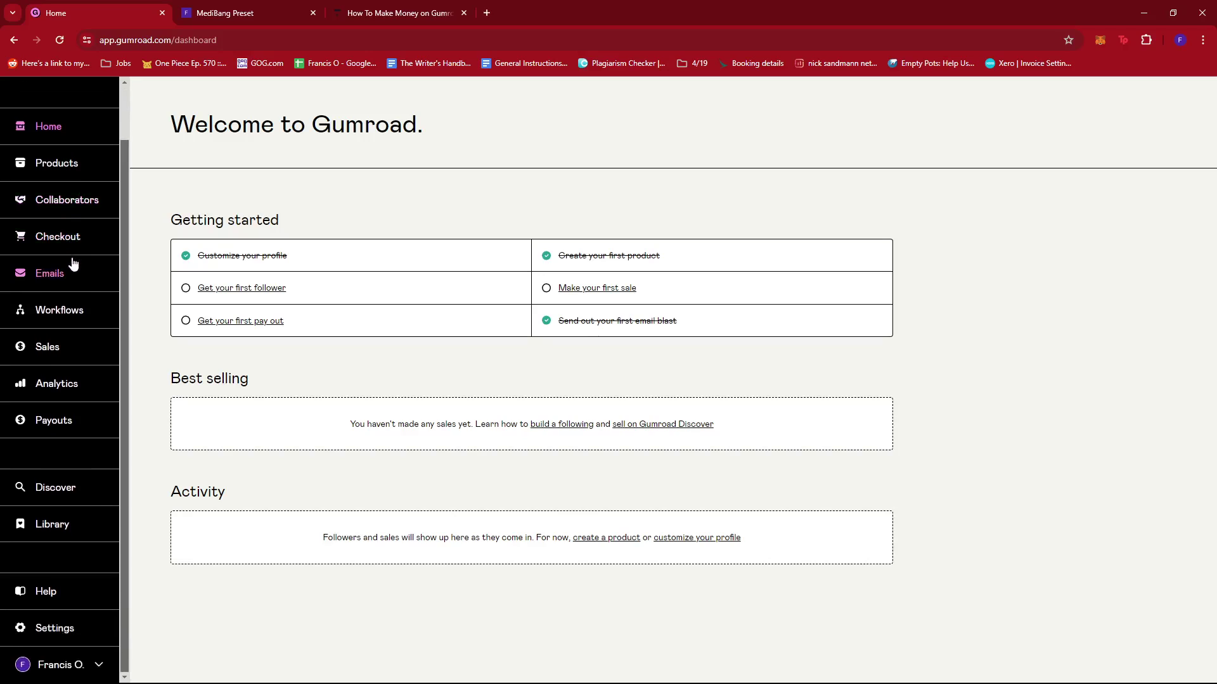
Step: Open the public profile from the account menu and start editing it
left_click(83, 670)
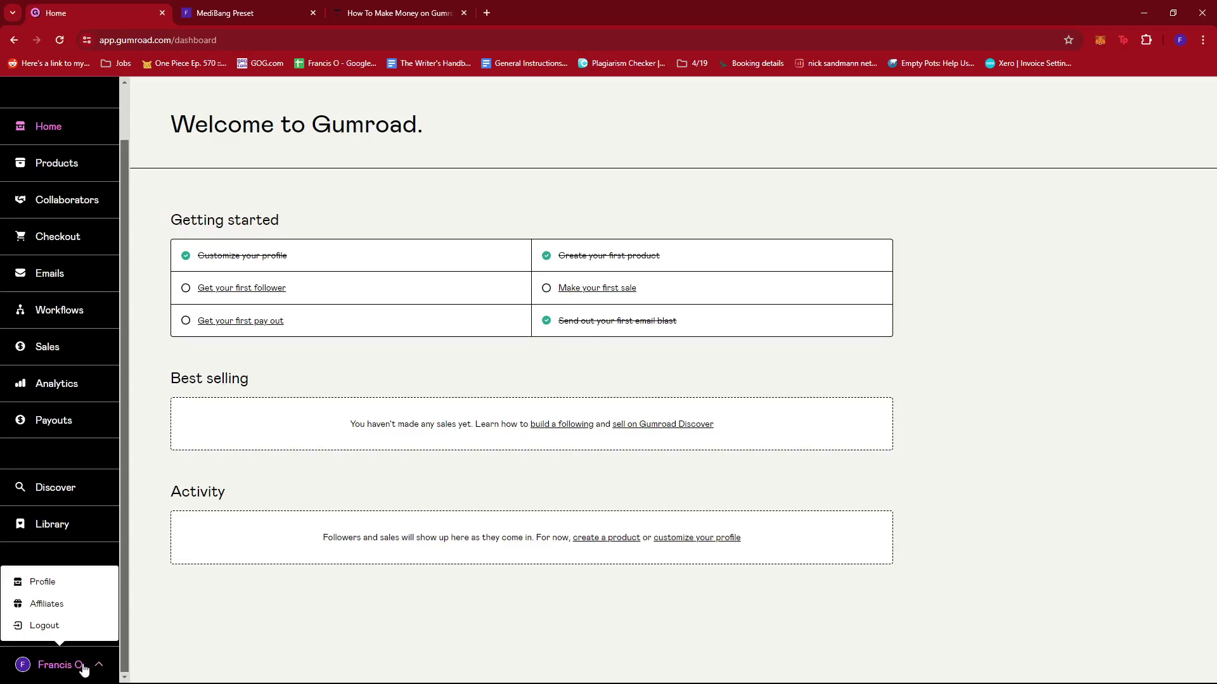
left_click(53, 588)
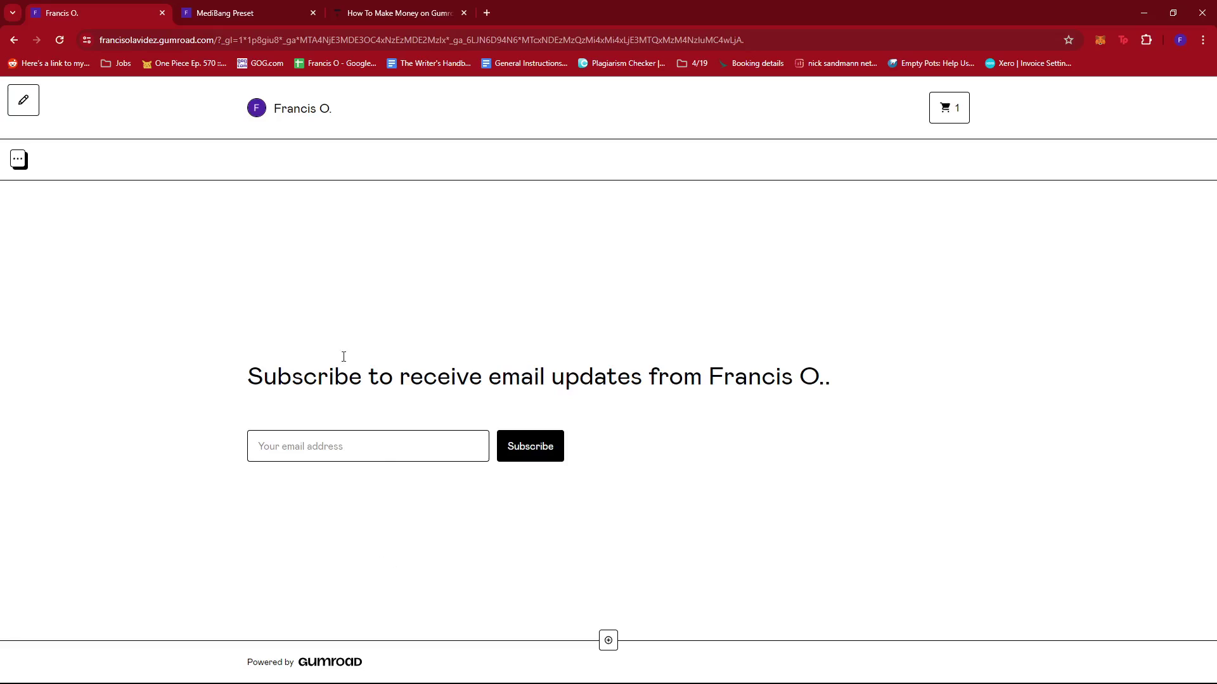
left_click(24, 106)
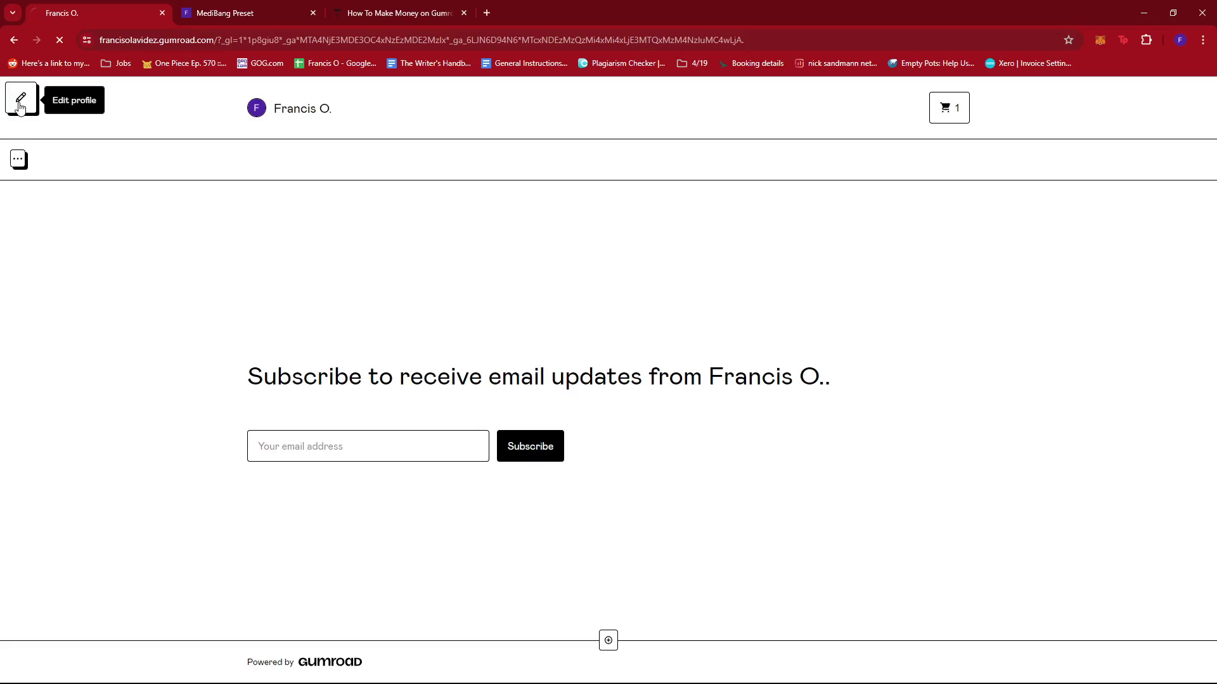
Step: Review the Profile settings: username, name, empty bio, logo, and design fonts and colours
scroll(424, 225, "down", 2)
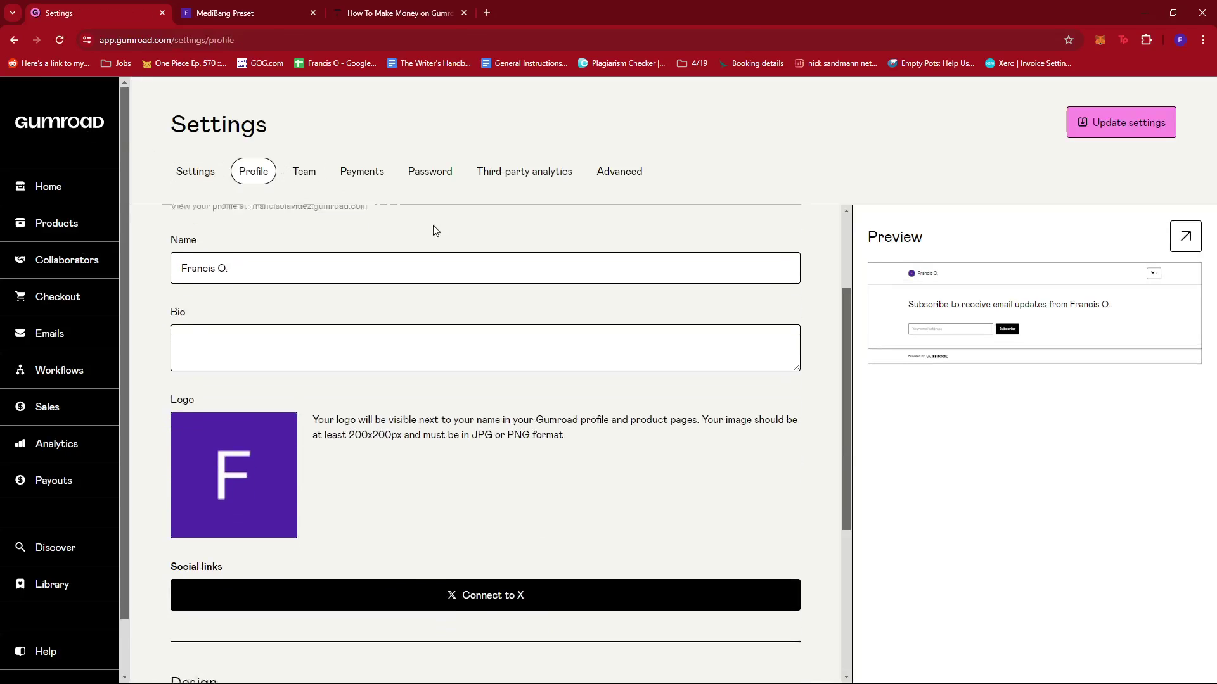
scroll(434, 231, "up", 2)
scroll(437, 241, "down", 3)
scroll(443, 250, "up", 3)
scroll(439, 258, "down", 5)
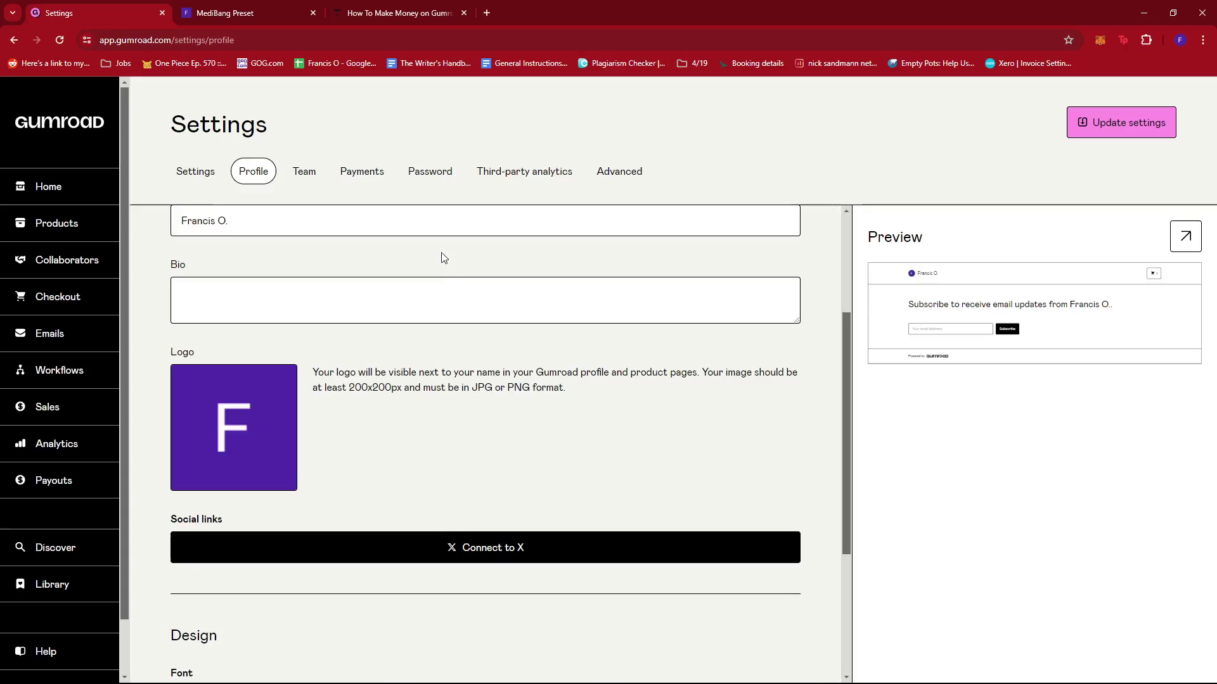
scroll(393, 279, "up", 4)
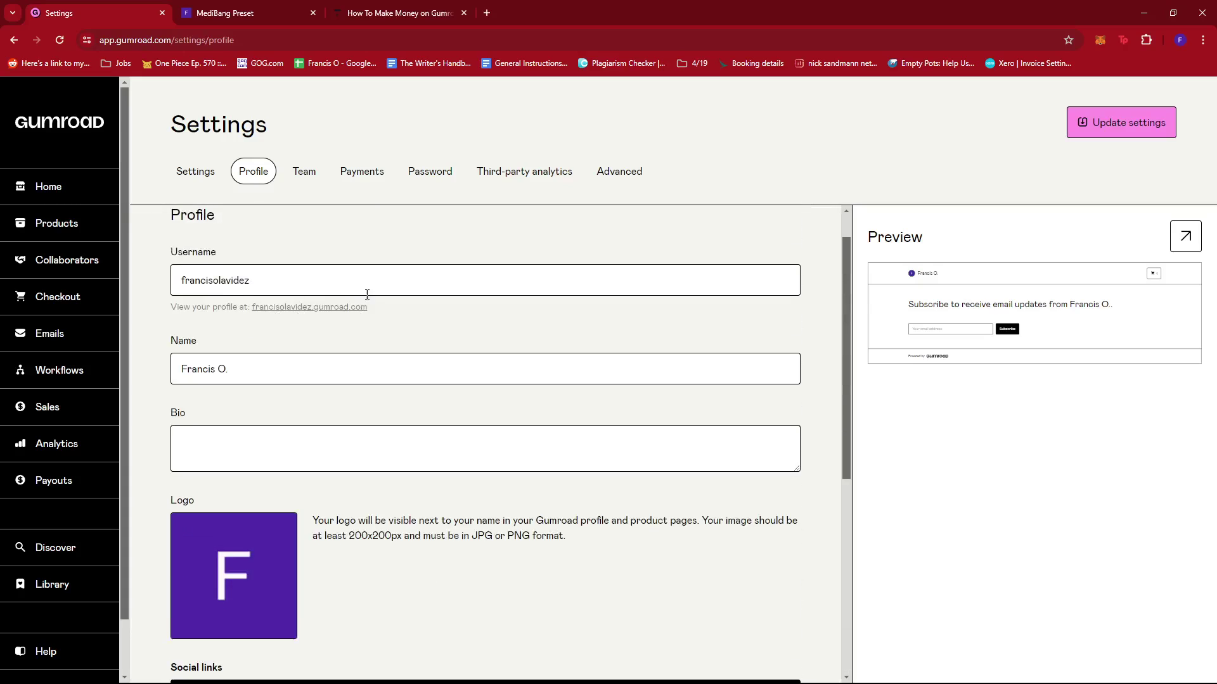
scroll(285, 288, "down", 1)
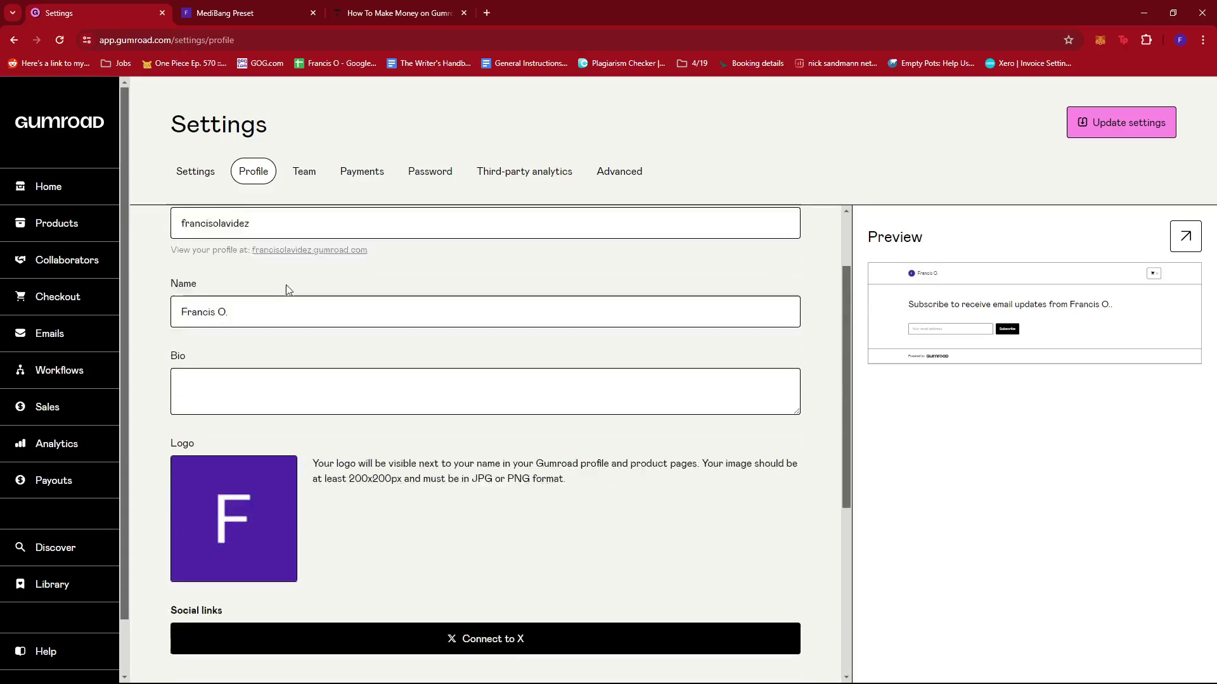
scroll(304, 288, "up", 1)
scroll(298, 288, "down", 2)
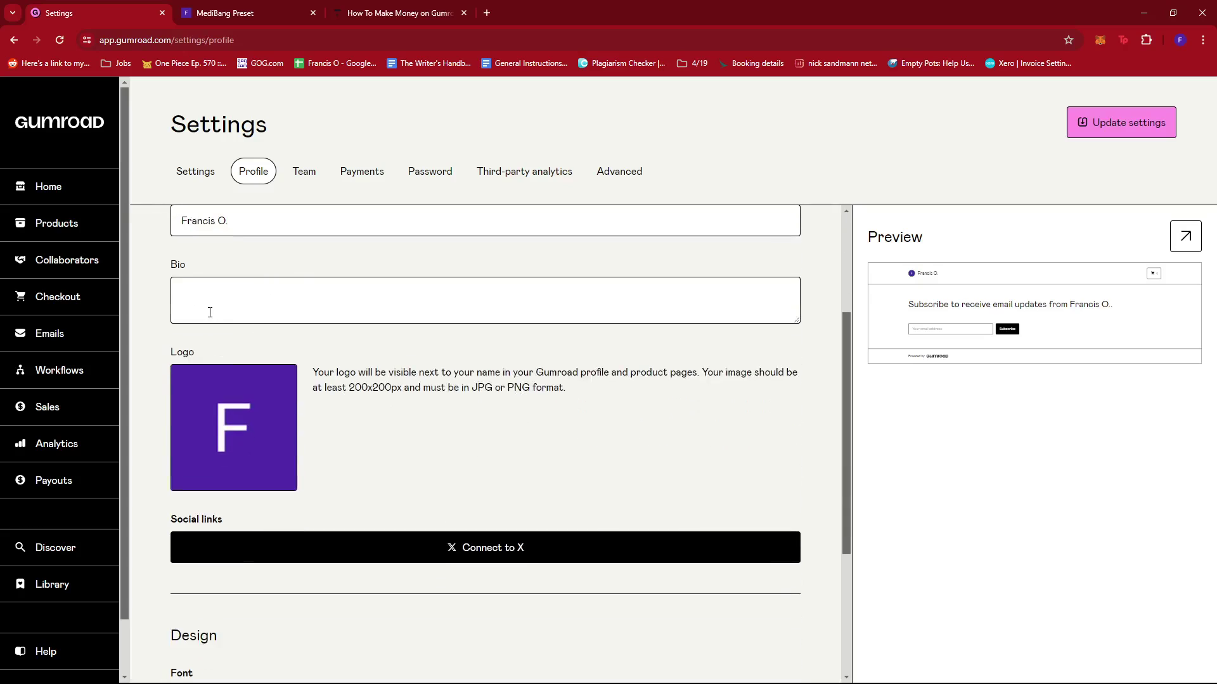
scroll(263, 291, "down", 3)
scroll(326, 355, "up", 3)
scroll(247, 356, "down", 3)
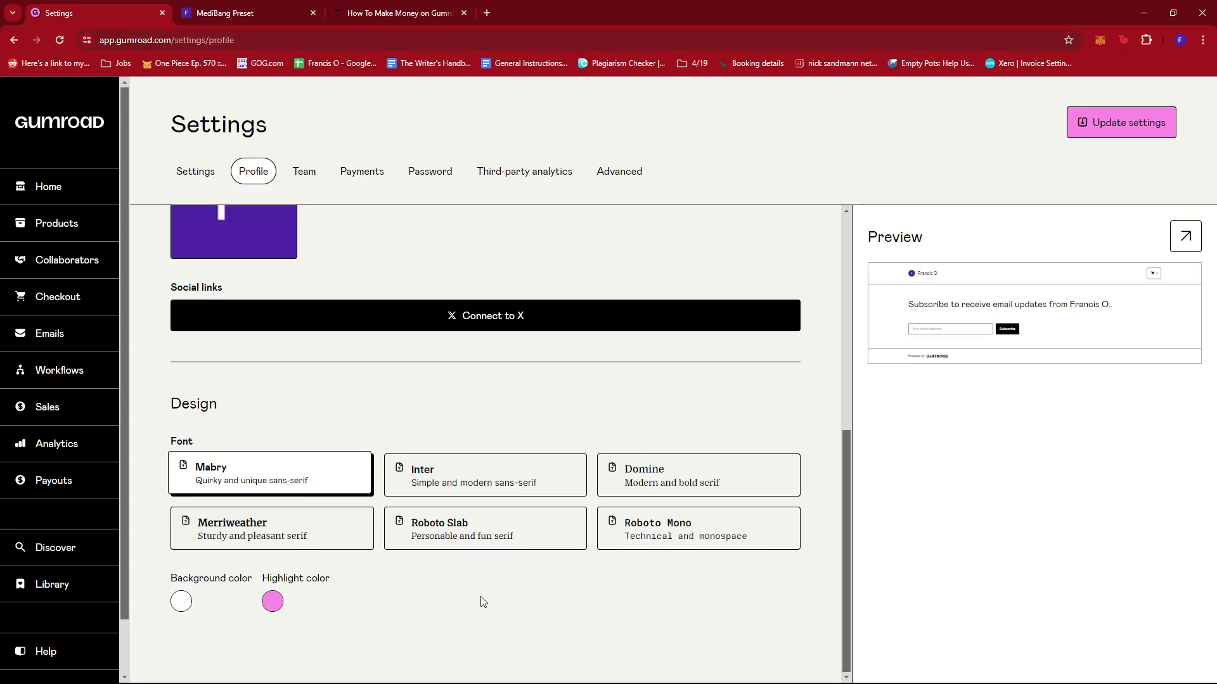
scroll(485, 602, "up", 10)
scroll(482, 304, "up", 2)
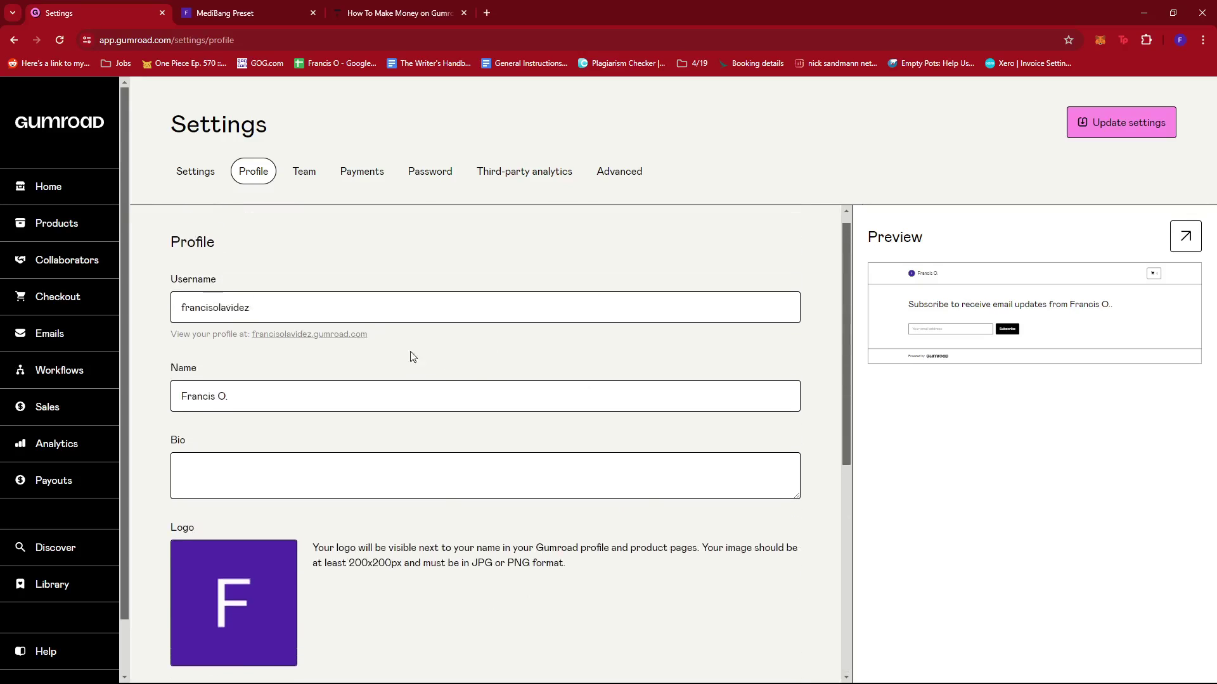
Step: Return to the Home dashboard from the left sidebar
left_click(32, 188)
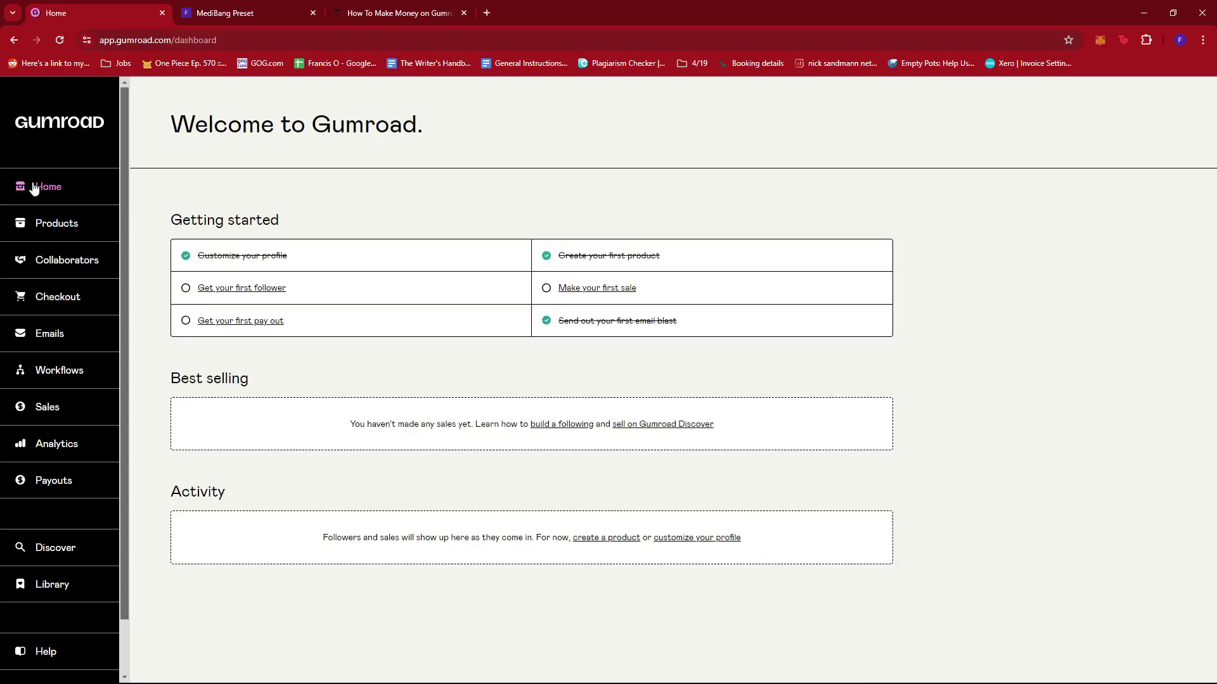